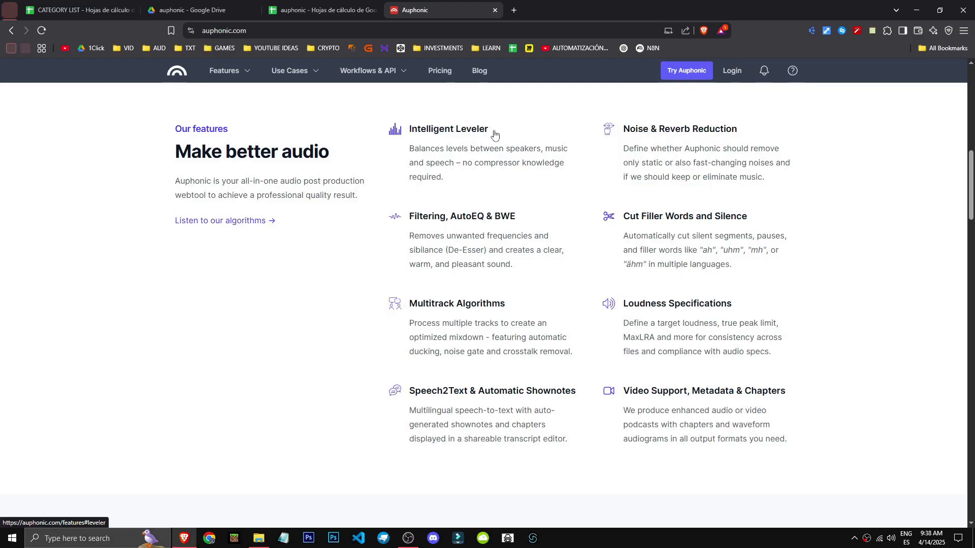
Read the feature descriptions on the Auphonic home page, including noise reduction, filtering and filler word cutting.
{"action": "left_click_drag", "start_coordinate": [799, 189], "coordinate": [622, 126]}
{"action": "left_click", "coordinate": [573, 115]}
{"action": "left_click_drag", "start_coordinate": [533, 275], "coordinate": [460, 214]}
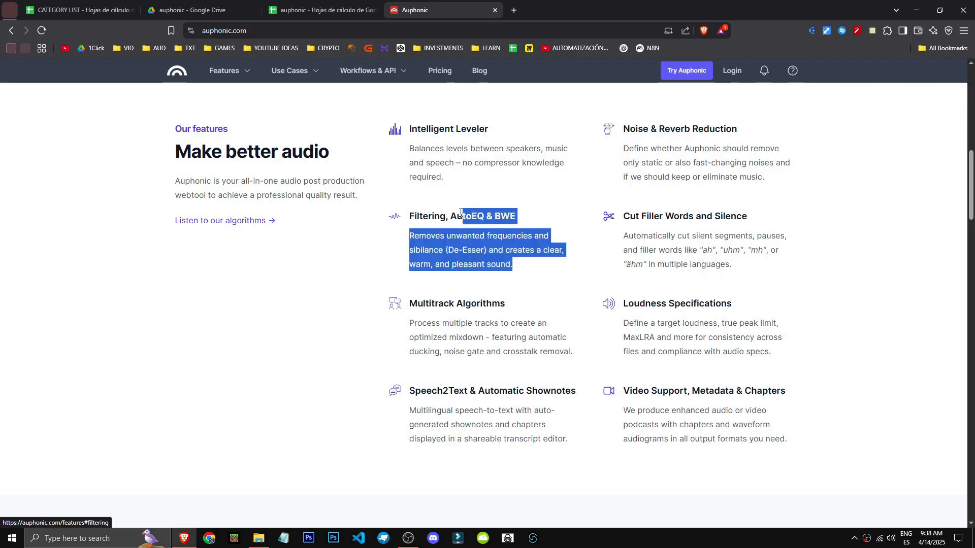
{"action": "left_click", "coordinate": [473, 276]}
{"action": "left_click_drag", "start_coordinate": [735, 268], "coordinate": [699, 236]}
{"action": "left_click", "coordinate": [699, 236]}
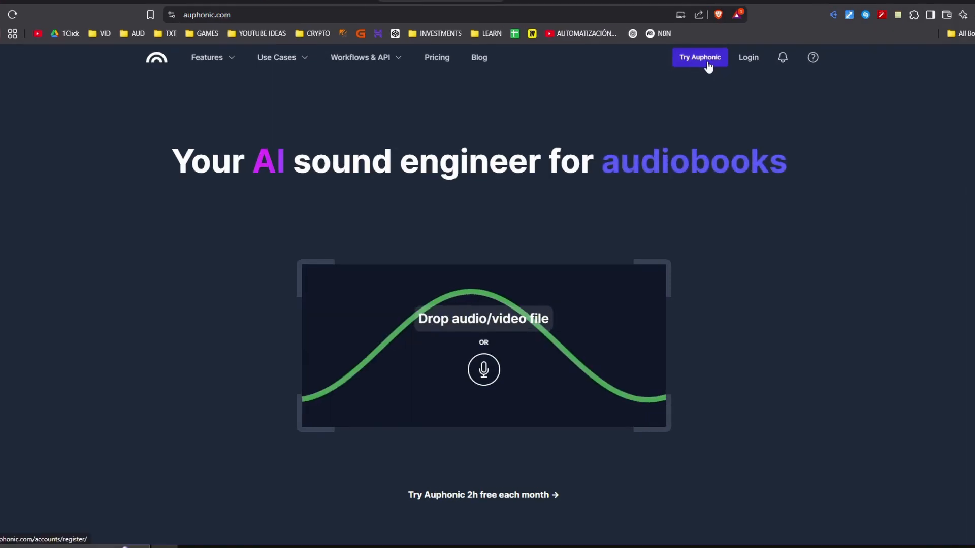
Open the Auphonic Productions page and check the free account credits.
{"action": "left_click", "coordinate": [705, 64]}
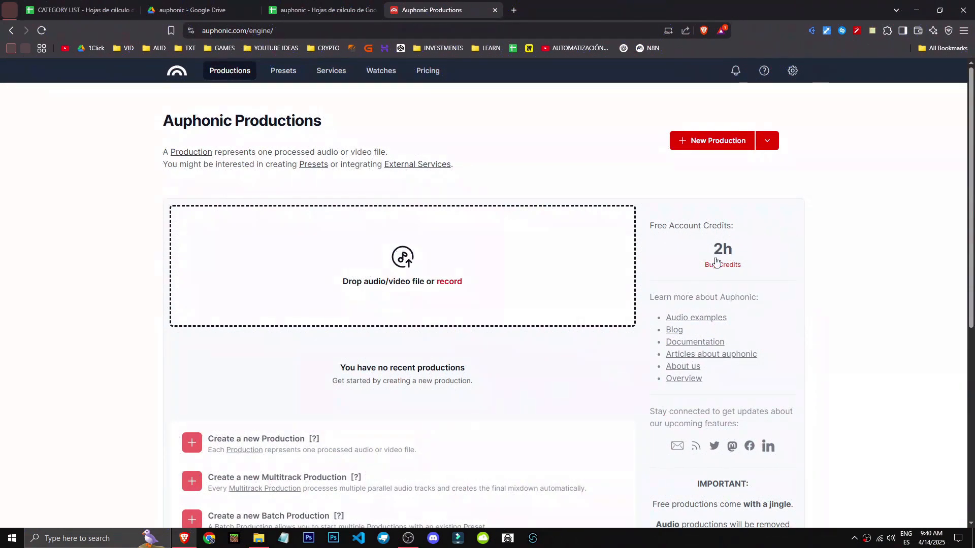
{"action": "left_click_drag", "start_coordinate": [661, 226], "coordinate": [752, 256]}
{"action": "left_click", "coordinate": [872, 293]}
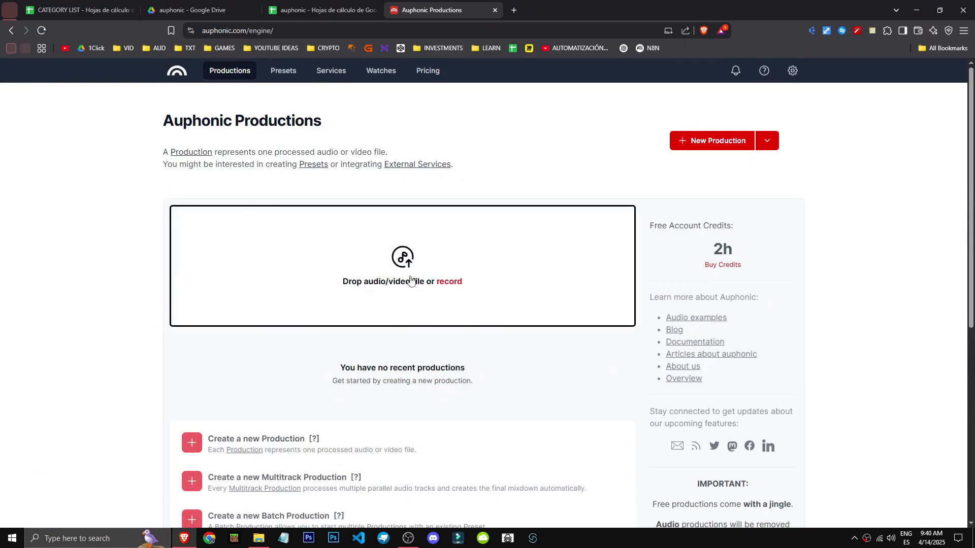
{"action": "left_click", "coordinate": [412, 281]}
{"action": "left_click", "coordinate": [202, 292]}
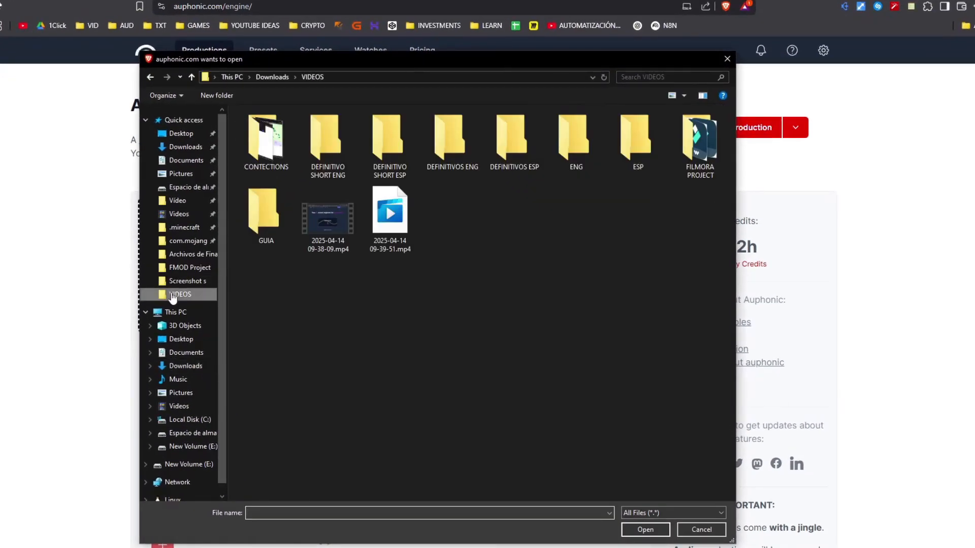
{"action": "double_click", "coordinate": [327, 218]}
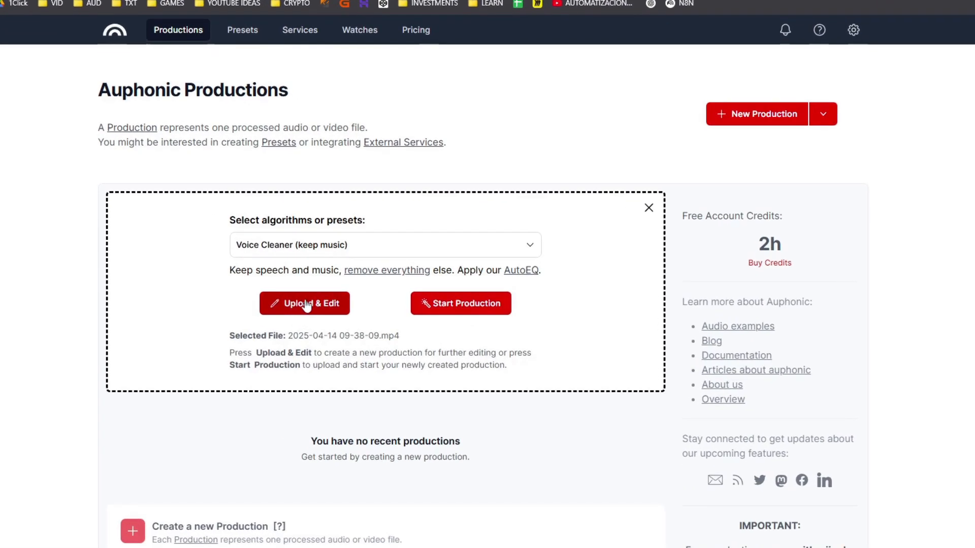
{"action": "left_click", "coordinate": [306, 304]}
{"action": "scroll", "coordinate": [424, 324], "scroll_direction": "down", "scroll_amount": 5}
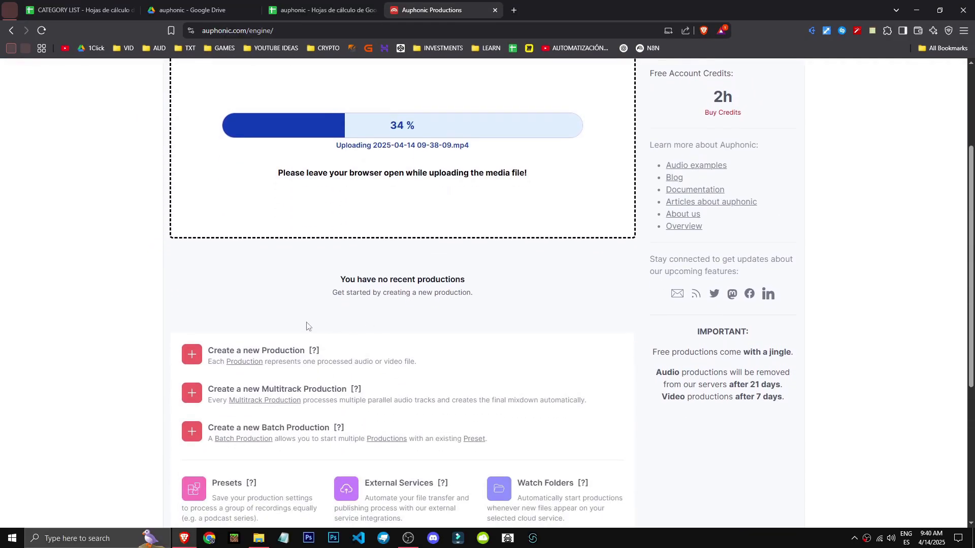
Examine the intro choices in the Intro and Outro section and collapse the section again.
{"action": "left_click", "coordinate": [280, 282]}
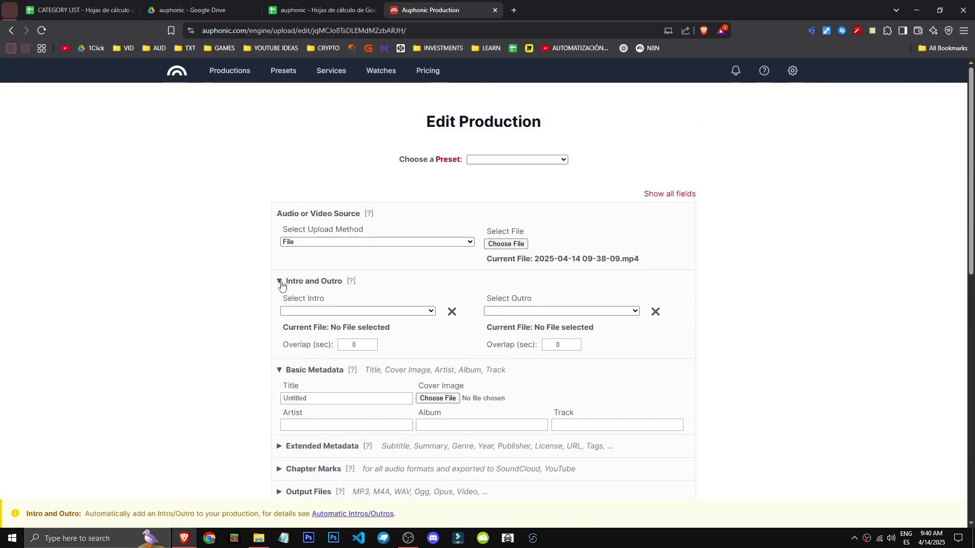
{"action": "left_click", "coordinate": [363, 313]}
{"action": "left_click", "coordinate": [408, 322]}
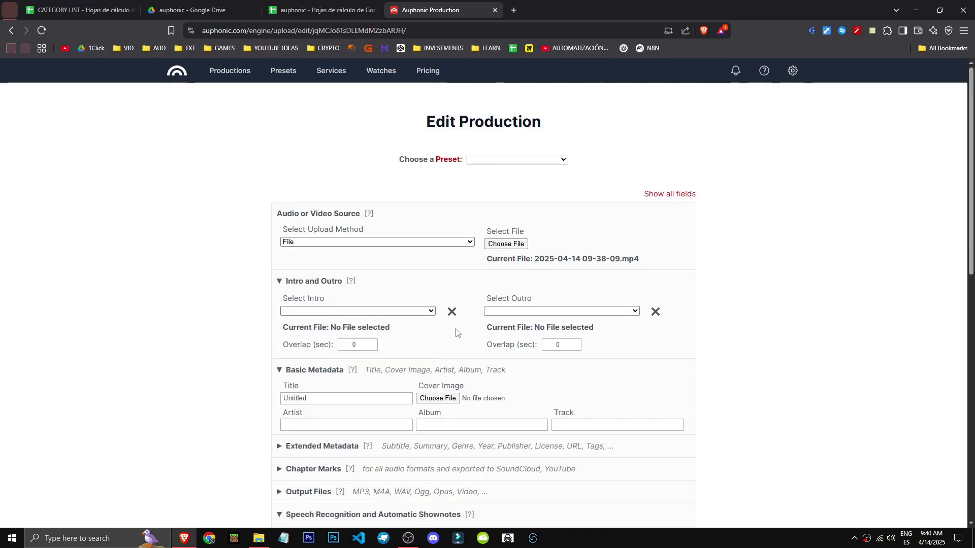
{"action": "left_click", "coordinate": [282, 280]}
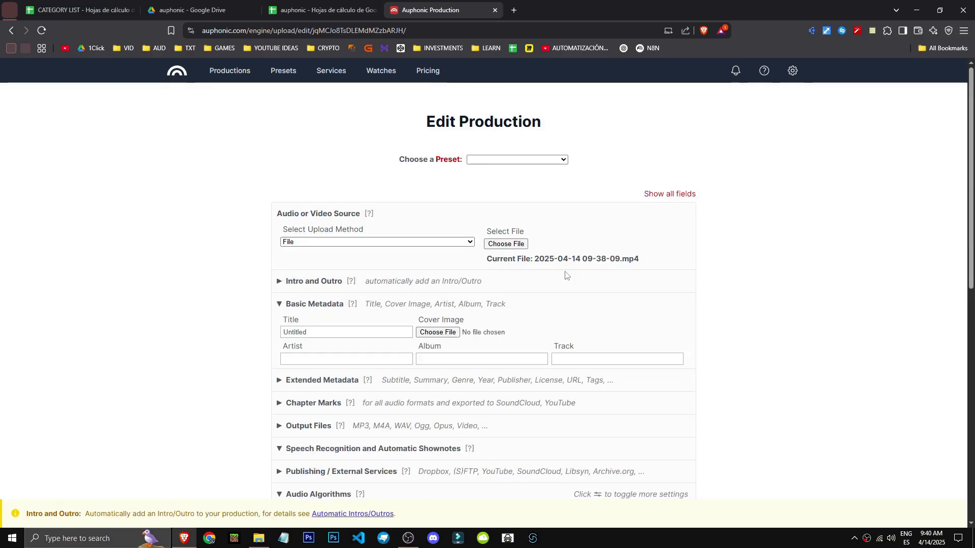
Check the production's title field and the name of the current source file.
{"action": "scroll", "coordinate": [309, 316], "scroll_direction": "down", "scroll_amount": 1}
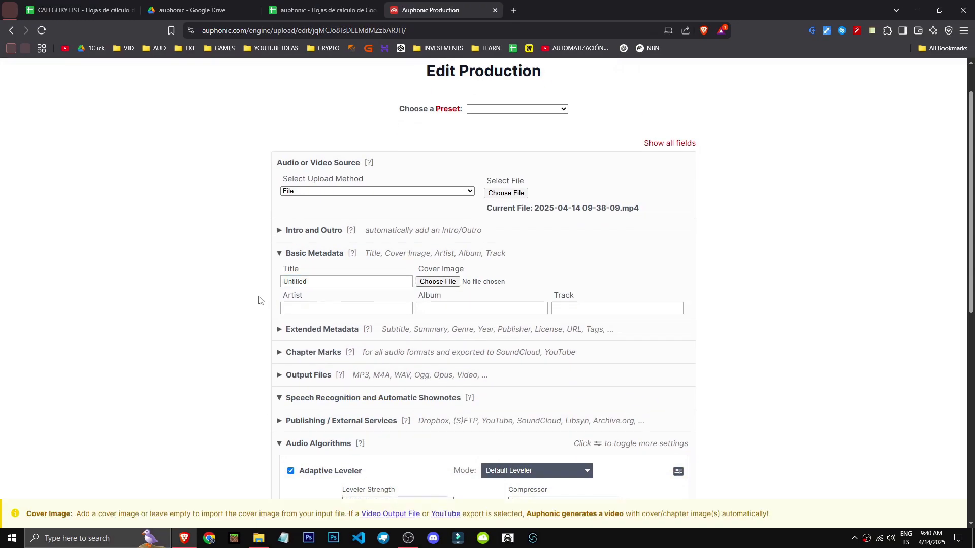
{"action": "left_click_drag", "start_coordinate": [334, 282], "coordinate": [224, 282]}
{"action": "left_click", "coordinate": [211, 288]}
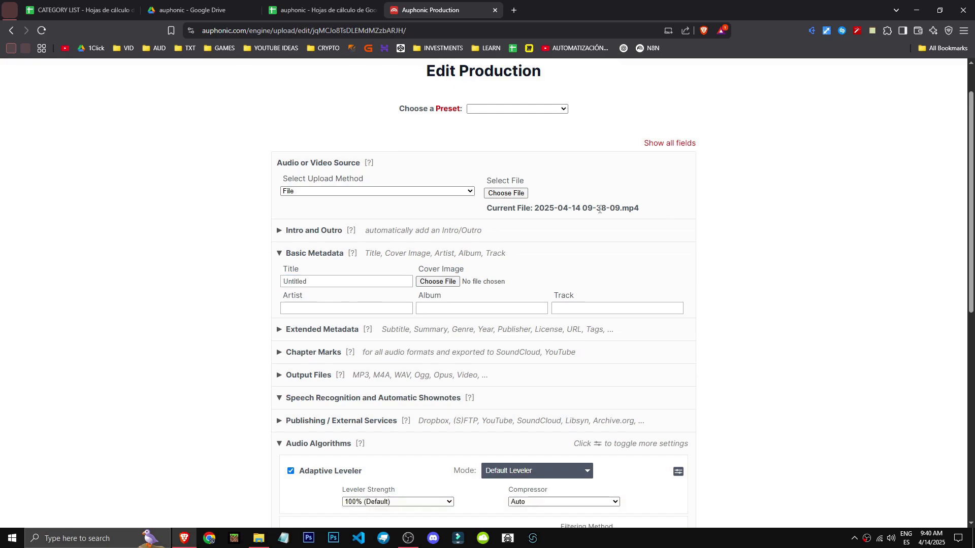
{"action": "left_click_drag", "start_coordinate": [539, 210], "coordinate": [630, 210]}
{"action": "left_click", "coordinate": [662, 214]}
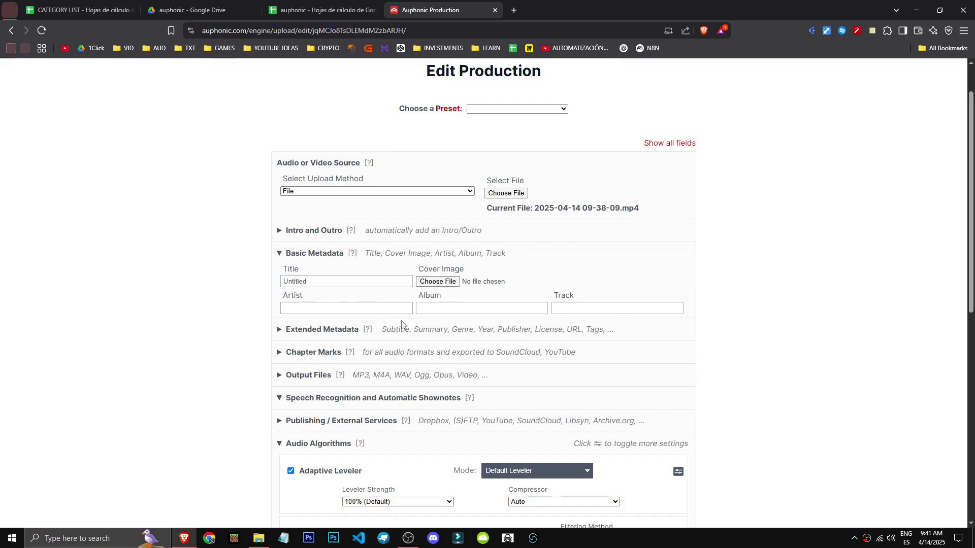
Fill in the basic metadata with title "hello", artist "1clicktutorial", album "album" and track "track".
{"action": "scroll", "coordinate": [203, 304], "scroll_direction": "down", "scroll_amount": 1}
{"action": "left_click", "coordinate": [579, 255]}
{"action": "left_click", "coordinate": [308, 258]}
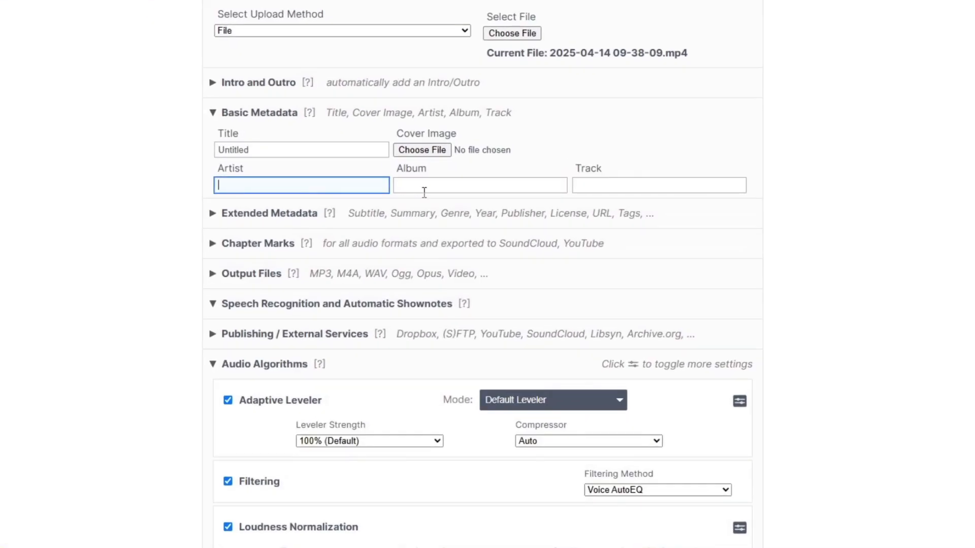
{"action": "type", "text": "1clicktutorial"}
{"action": "key", "text": "shift+Tab"}
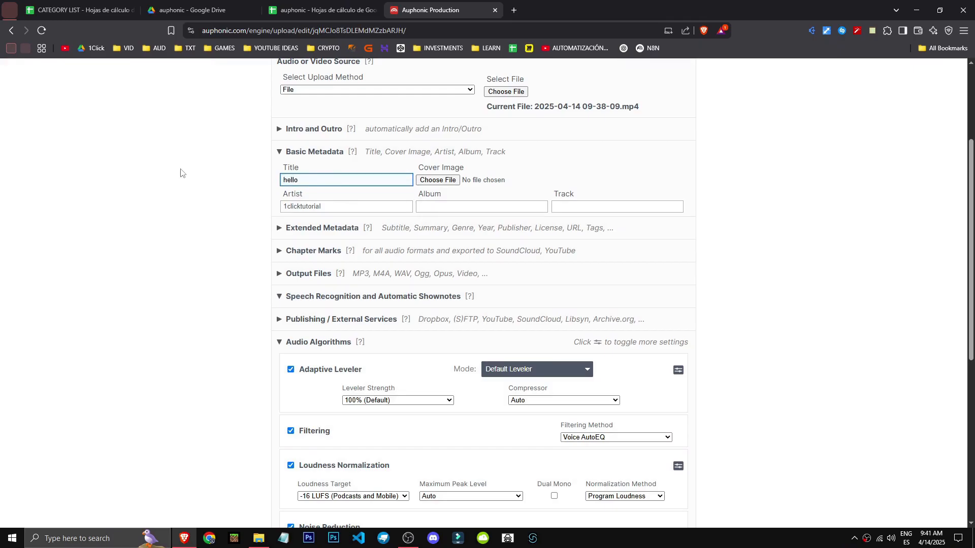
{"action": "left_click", "coordinate": [478, 206]}
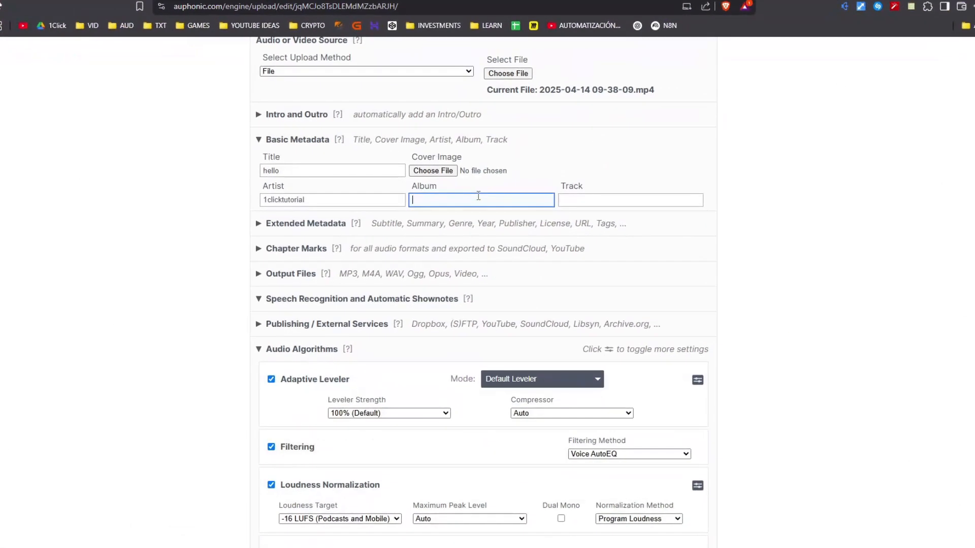
{"action": "type", "text": "album"}
{"action": "key", "text": "Tab"}
{"action": "type", "text": "track"}
Look through the Extended Metadata and Chapter Marks fields and collapse both sections again.
{"action": "left_click", "coordinate": [259, 225]}
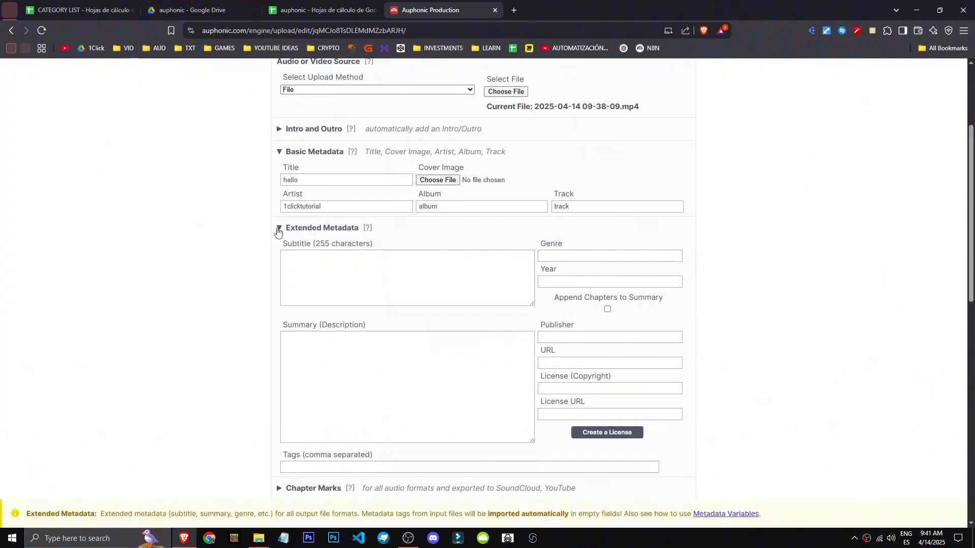
{"action": "scroll", "coordinate": [278, 232], "scroll_direction": "down", "scroll_amount": 2}
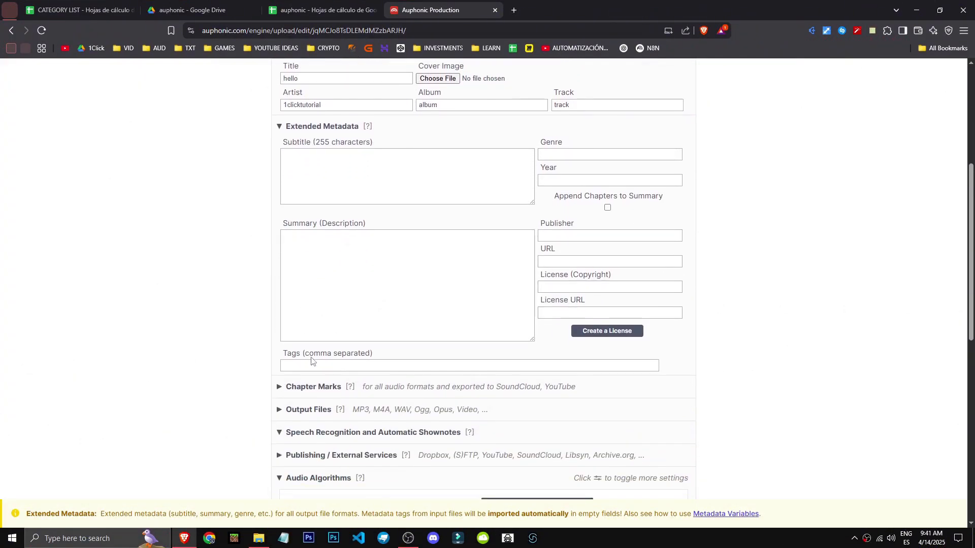
{"action": "left_click", "coordinate": [280, 126]}
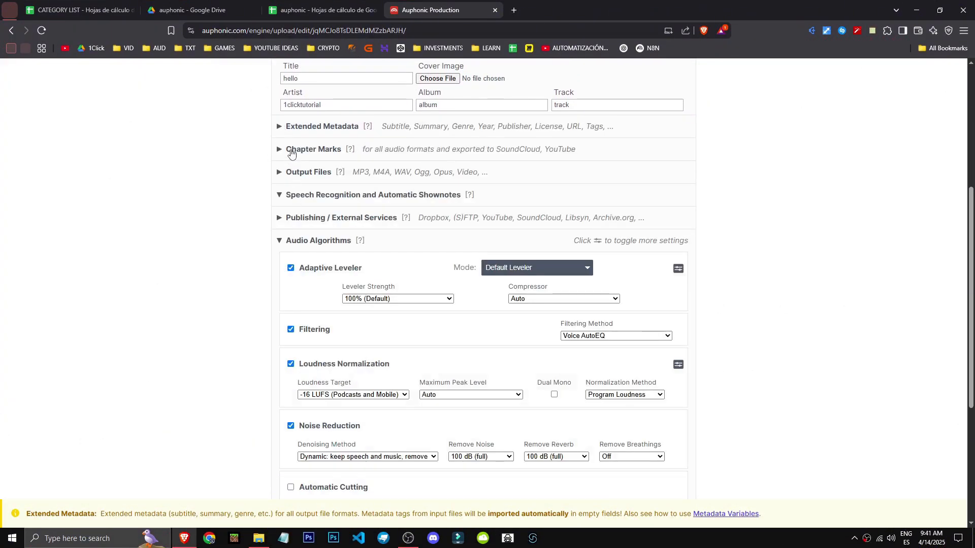
{"action": "left_click", "coordinate": [291, 154]}
{"action": "left_click", "coordinate": [294, 150]}
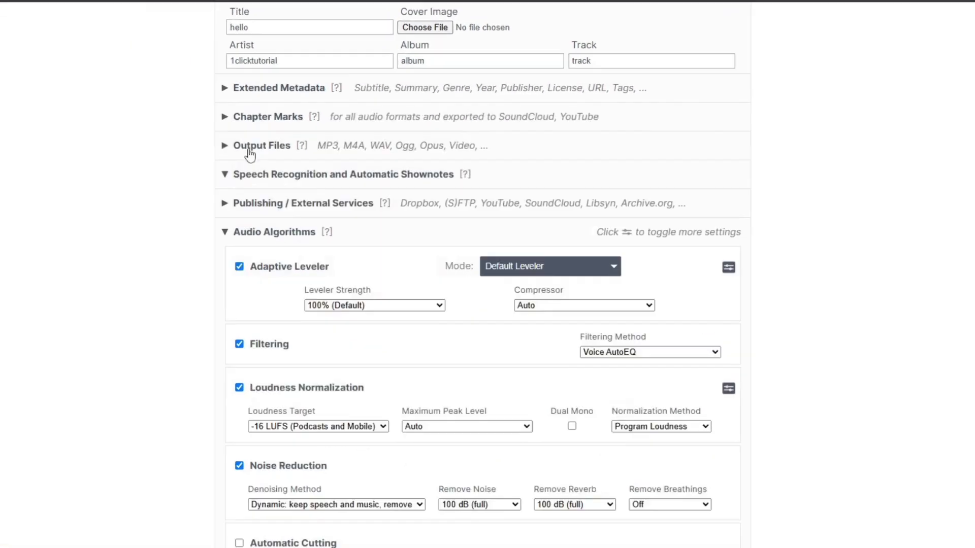
Set the first output file's format to WAV 24-bit PCM and check its bitrate options.
{"action": "left_click", "coordinate": [251, 148]}
{"action": "left_click", "coordinate": [312, 190]}
{"action": "left_click", "coordinate": [312, 190]}
{"action": "left_click", "coordinate": [312, 190]}
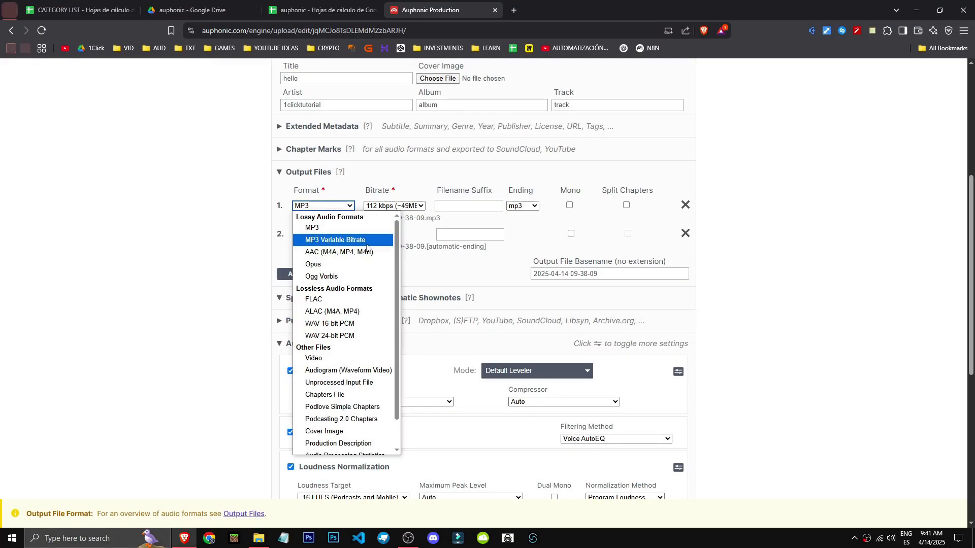
{"action": "left_click", "coordinate": [355, 335]}
{"action": "left_click", "coordinate": [396, 207]}
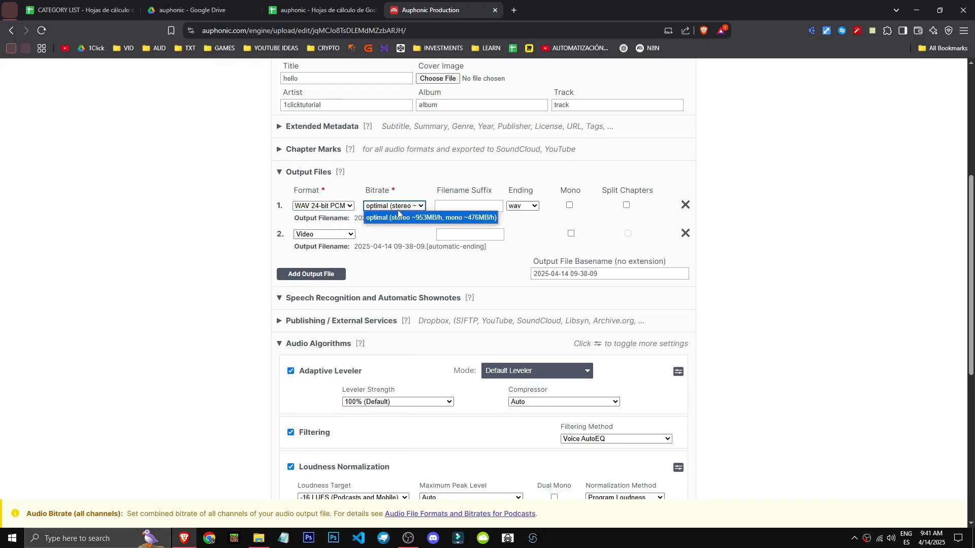
{"action": "left_click", "coordinate": [469, 206]}
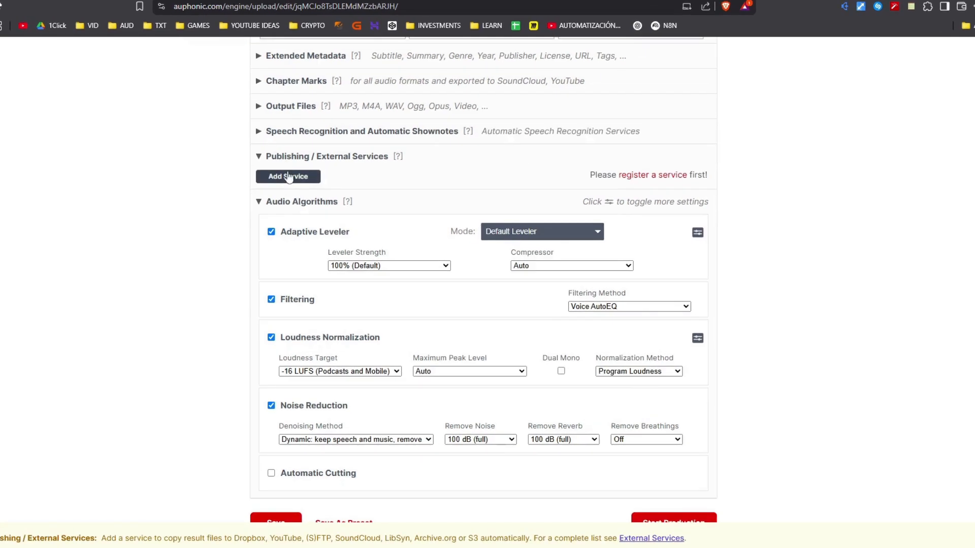
Keep the Adaptive Leveler's strength at 100% (Default) and set its compressor to Soft.
{"action": "left_click", "coordinate": [302, 193]}
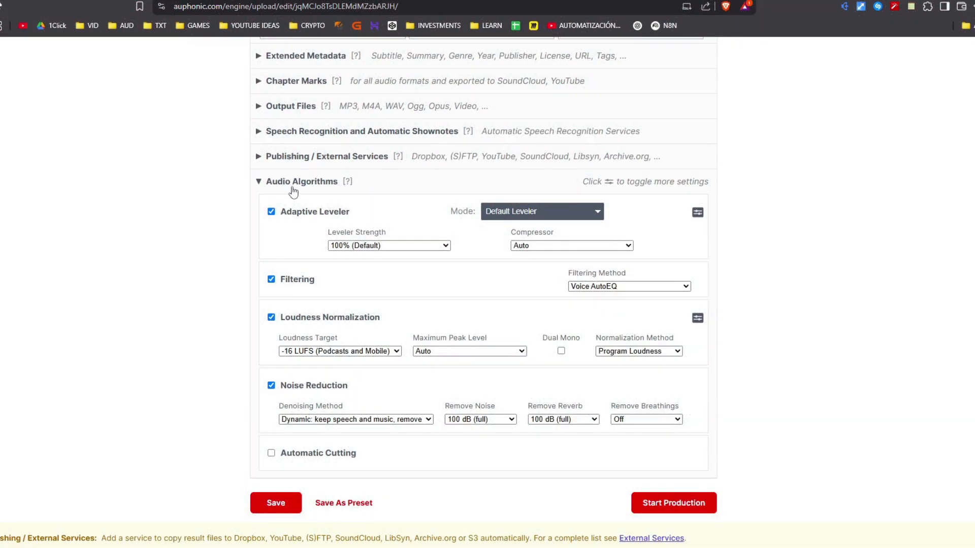
{"action": "left_click", "coordinate": [422, 245]}
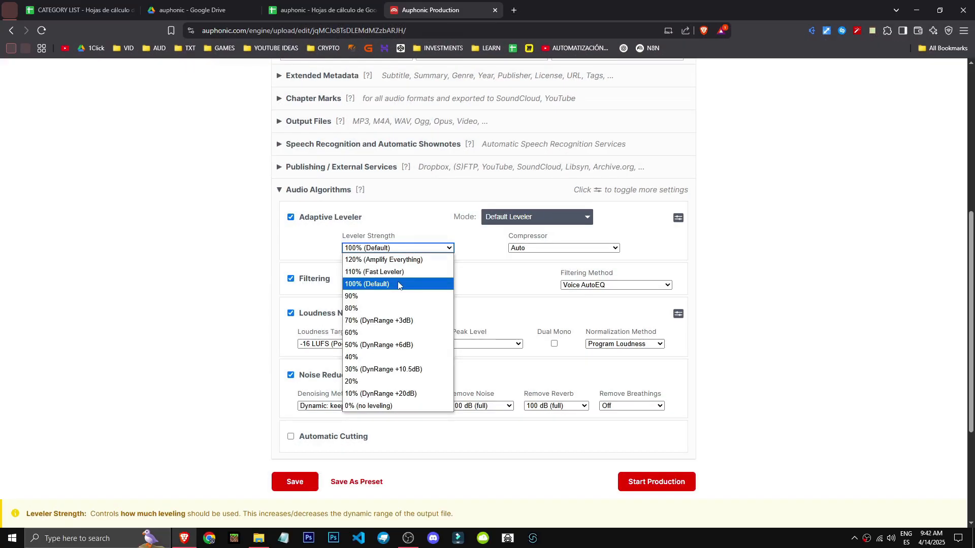
{"action": "left_click", "coordinate": [350, 239]}
{"action": "mouse_move", "coordinate": [397, 236]}
{"action": "left_mouse_down"}
{"action": "mouse_move", "coordinate": [329, 238]}
{"action": "mouse_move", "coordinate": [410, 236]}
{"action": "left_mouse_up"}
{"action": "left_click", "coordinate": [328, 237]}
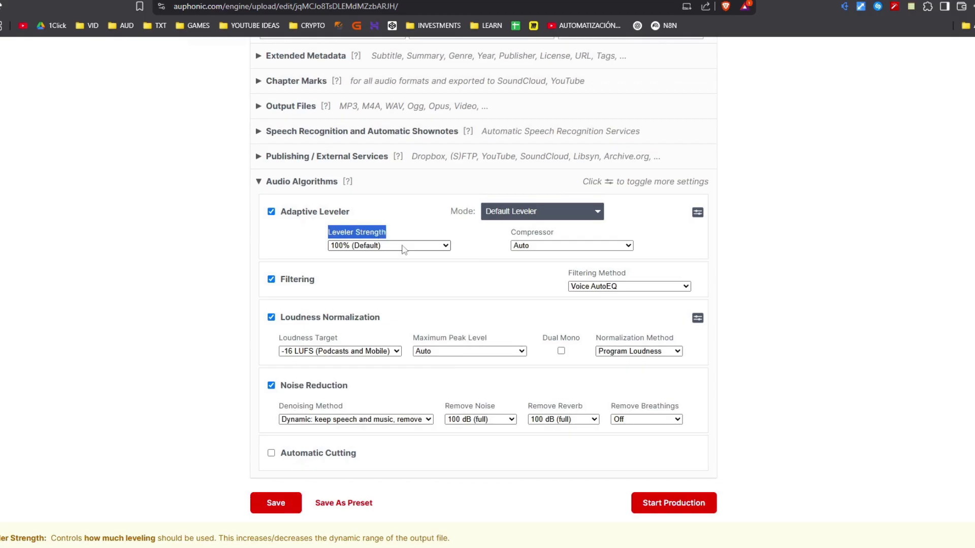
{"action": "left_click", "coordinate": [404, 247]}
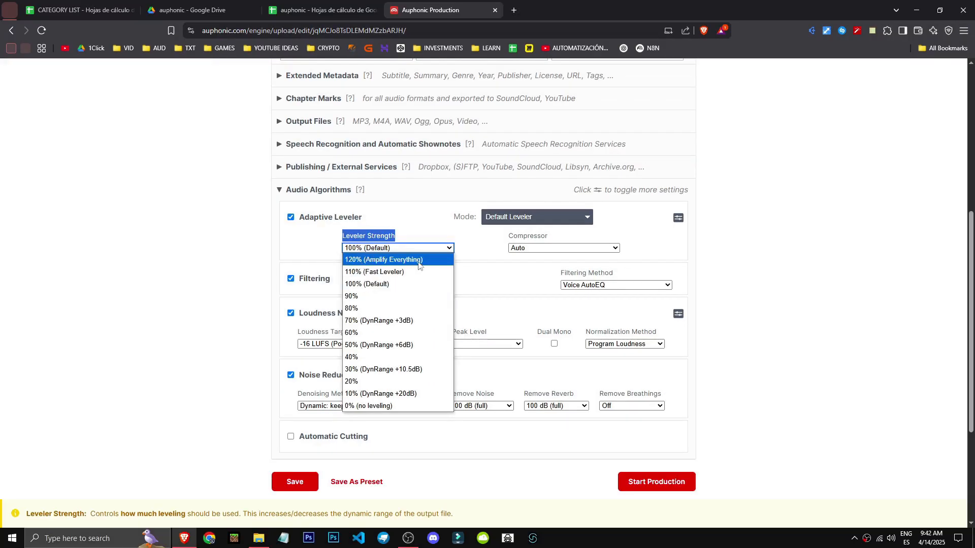
{"action": "left_click", "coordinate": [376, 284]}
{"action": "left_click", "coordinate": [524, 249]}
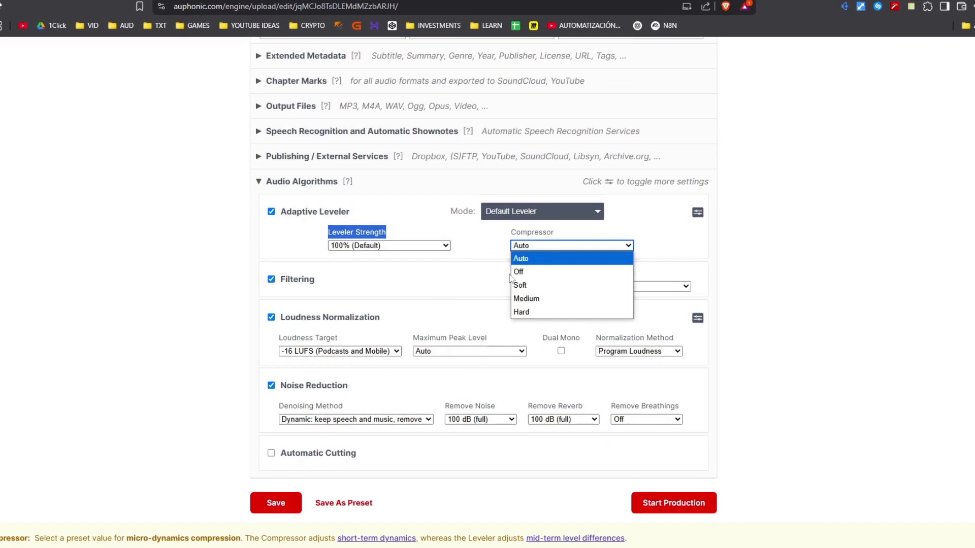
{"action": "left_click", "coordinate": [555, 284]}
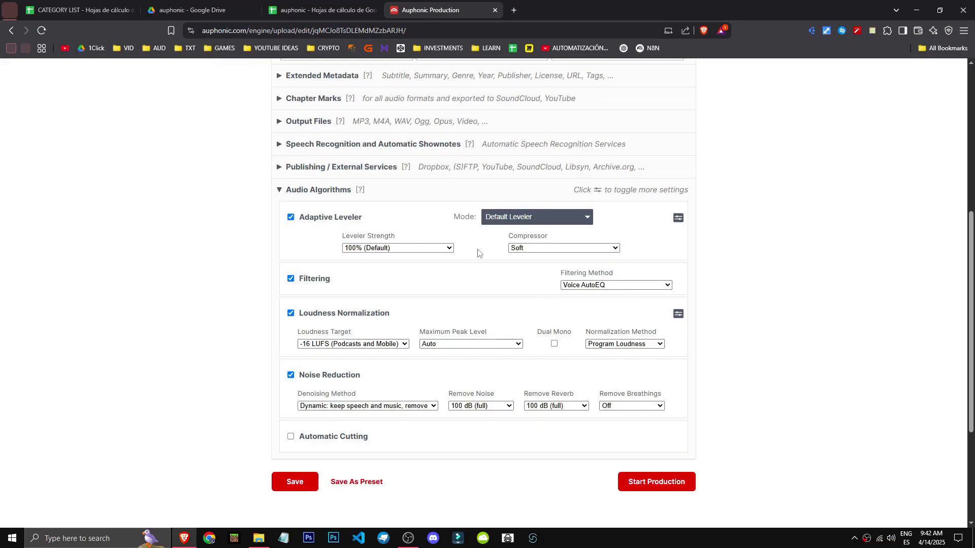
Try a leveler strength of 120% (Amplify Everything) and restore it to 100% (Default).
{"action": "left_click", "coordinate": [431, 248]}
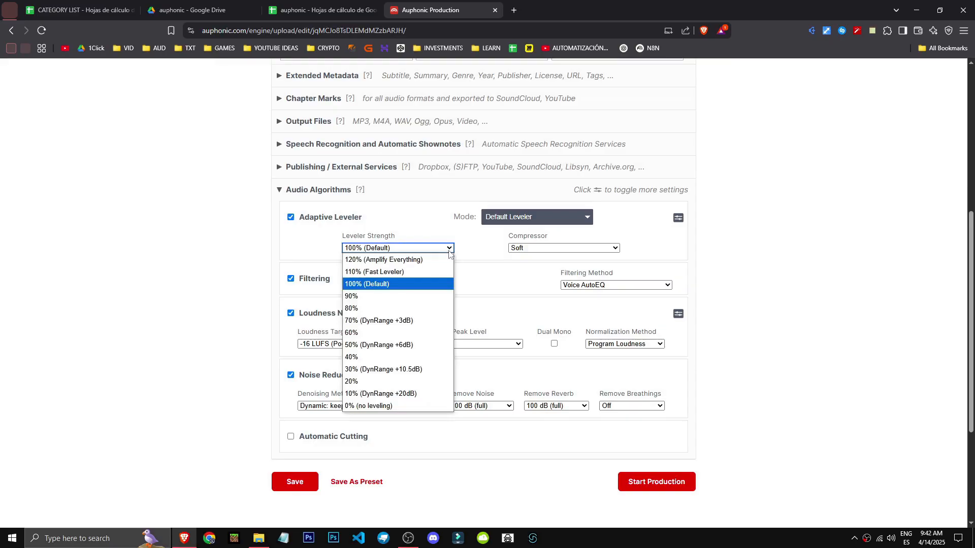
{"action": "left_click", "coordinate": [424, 259]}
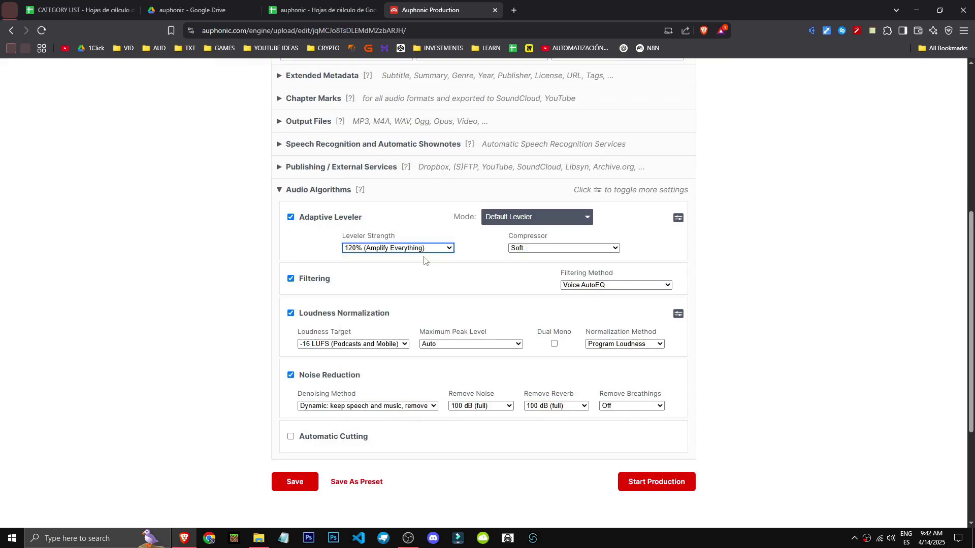
{"action": "left_click", "coordinate": [431, 248]}
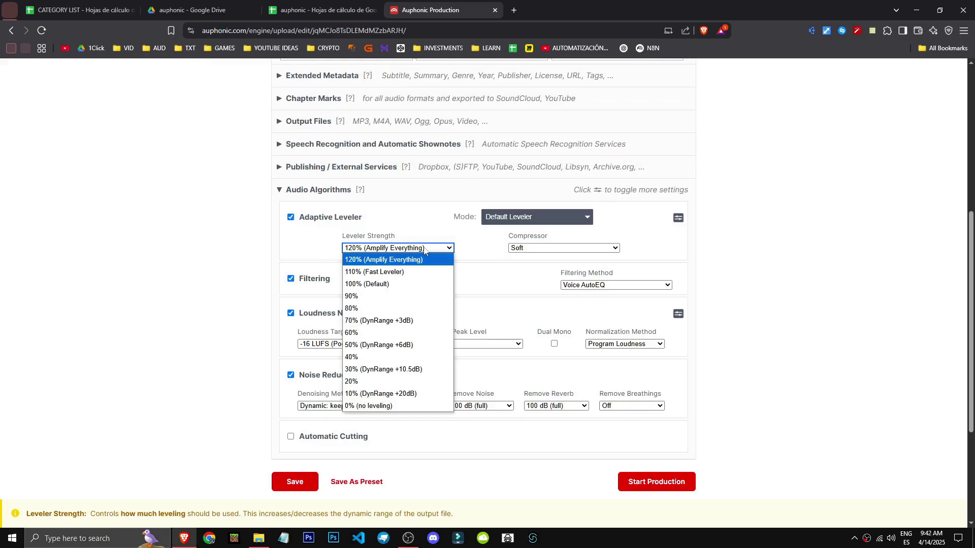
{"action": "left_click", "coordinate": [403, 287]}
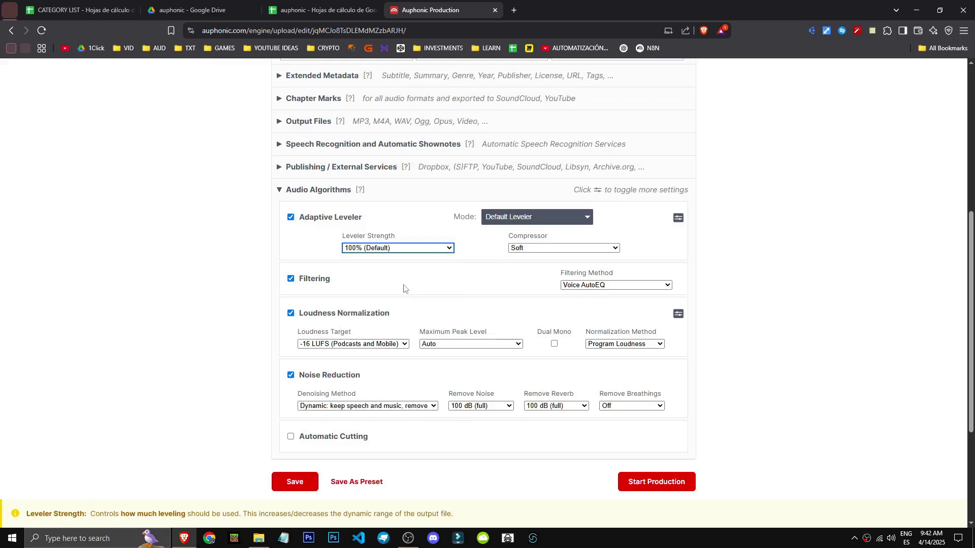
Look through the Filtering Method and Loudness Target options, keeping the loudness target at -16 LUFS (Podcasts and Mobile).
{"action": "left_click", "coordinate": [611, 286]}
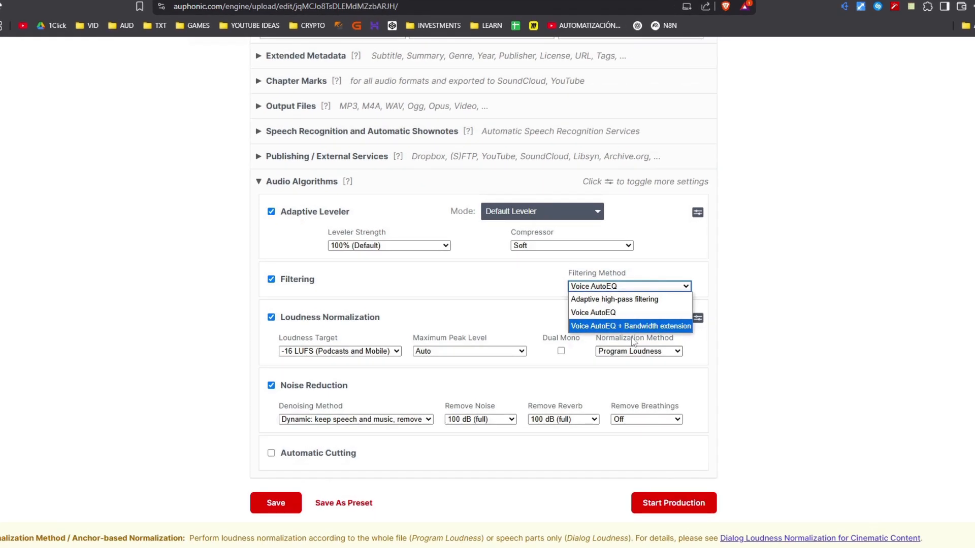
{"action": "left_click", "coordinate": [437, 351]}
{"action": "left_click", "coordinate": [391, 351]}
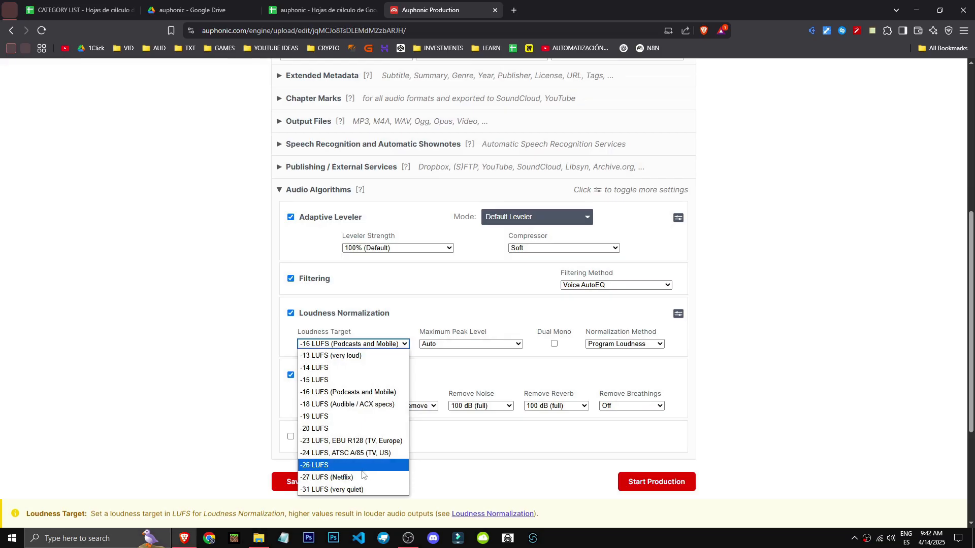
{"action": "left_click", "coordinate": [355, 391]}
Check the Maximum Peak Level and Normalization Method options of Loudness Normalization, leaving both unchanged.
{"action": "left_click", "coordinate": [463, 345]}
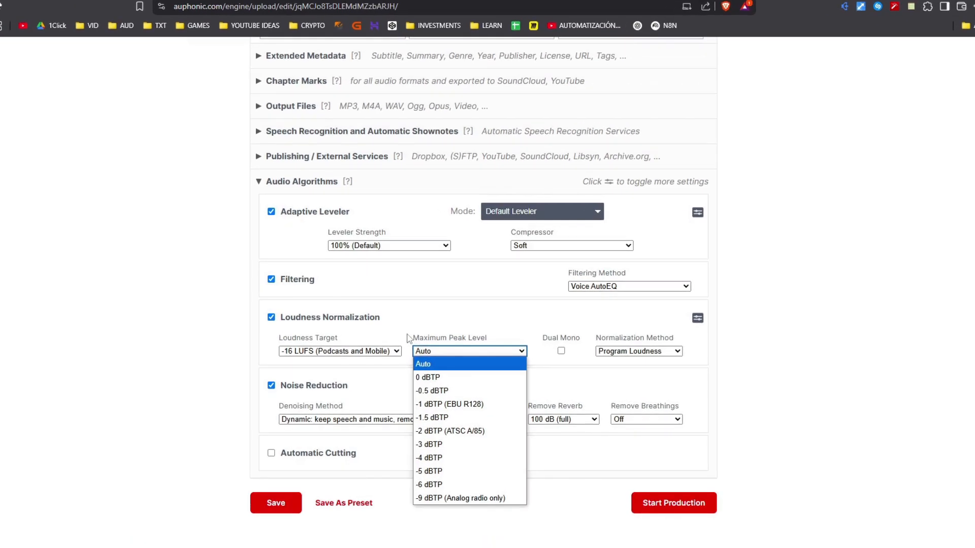
{"action": "left_click", "coordinate": [563, 383]}
{"action": "left_click", "coordinate": [635, 350]}
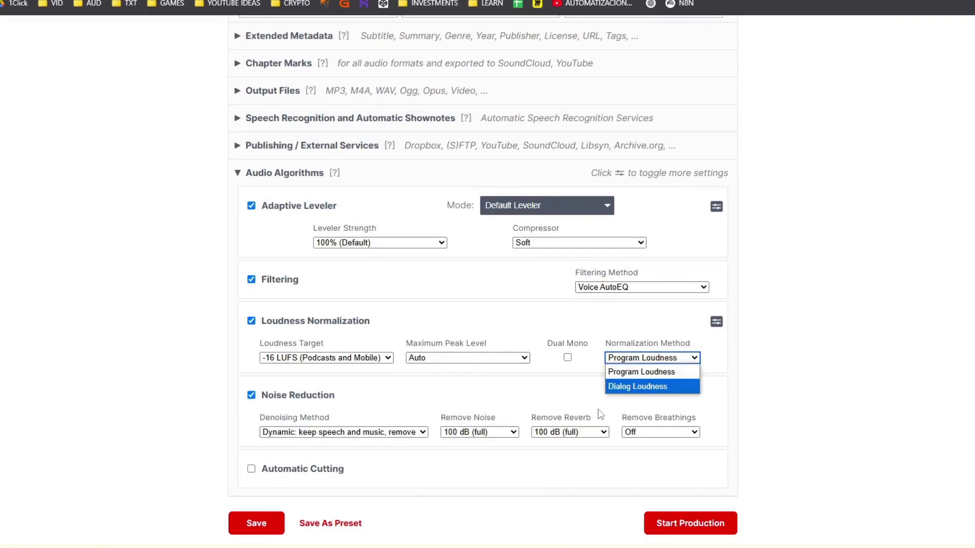
{"action": "left_click", "coordinate": [613, 414]}
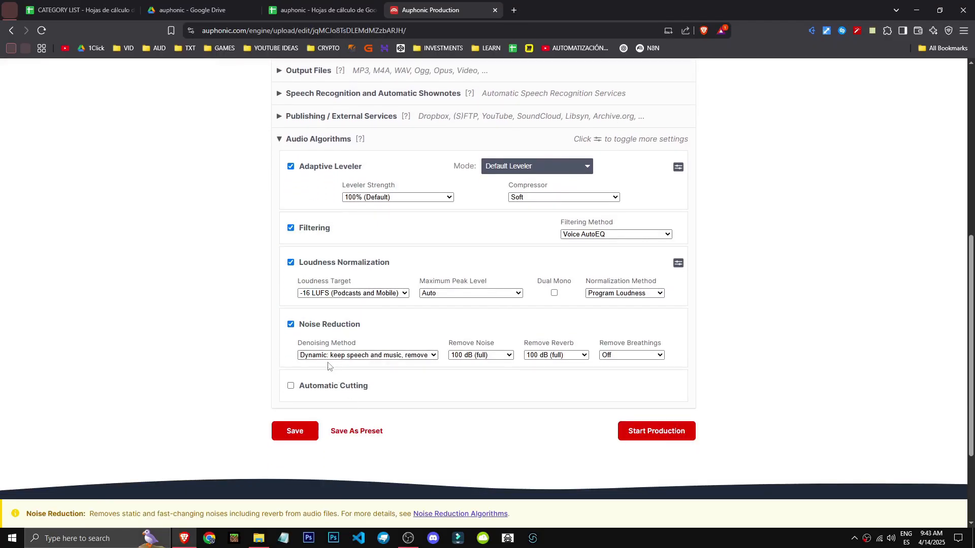
Check the Denoising Method and Remove Noise options of Noise Reduction without changing them.
{"action": "left_click", "coordinate": [340, 356]}
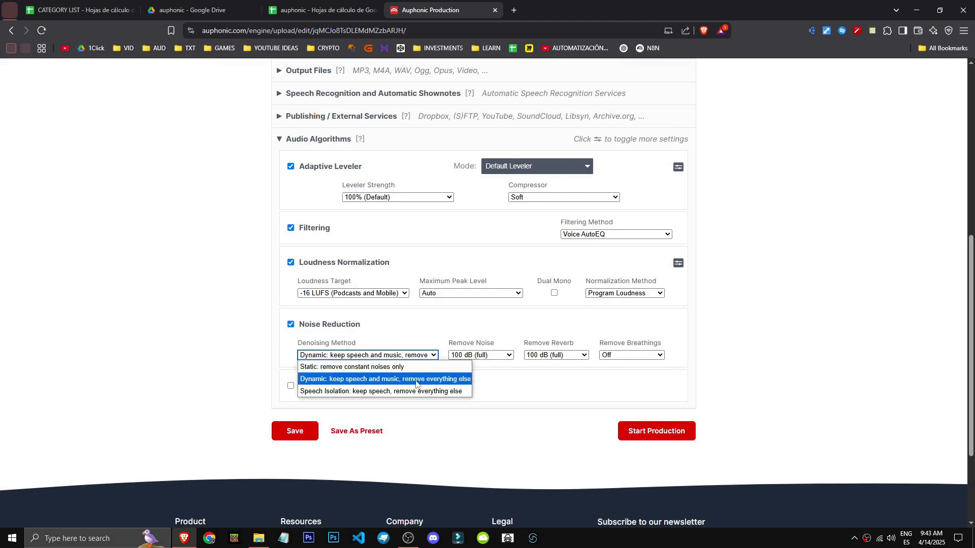
{"action": "left_click", "coordinate": [490, 355]}
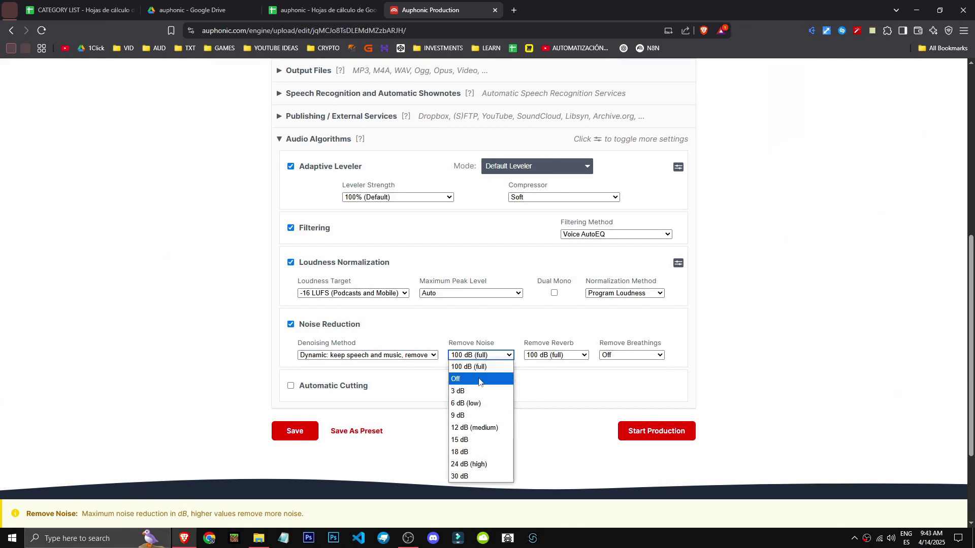
{"action": "left_click", "coordinate": [577, 388]}
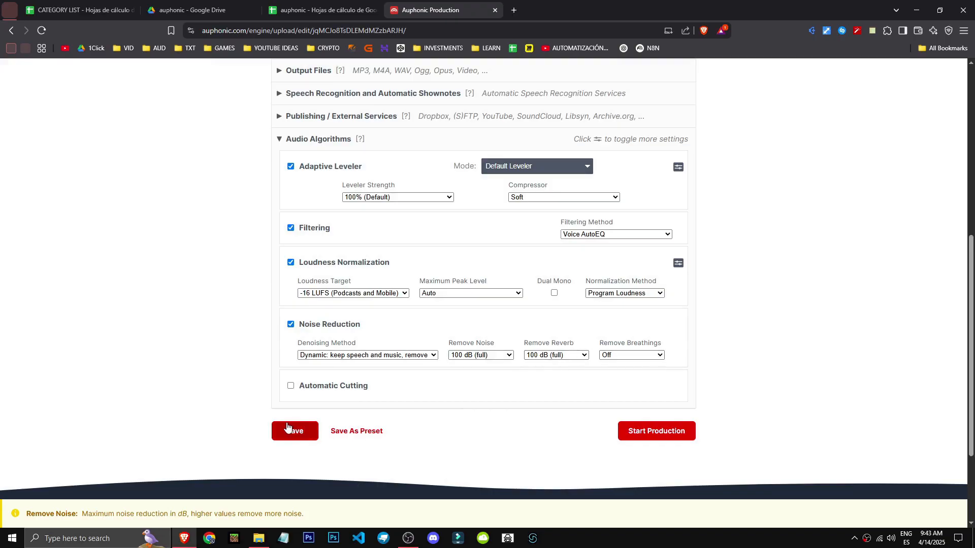
Start the production and confirm the start.
{"action": "left_click", "coordinate": [683, 433]}
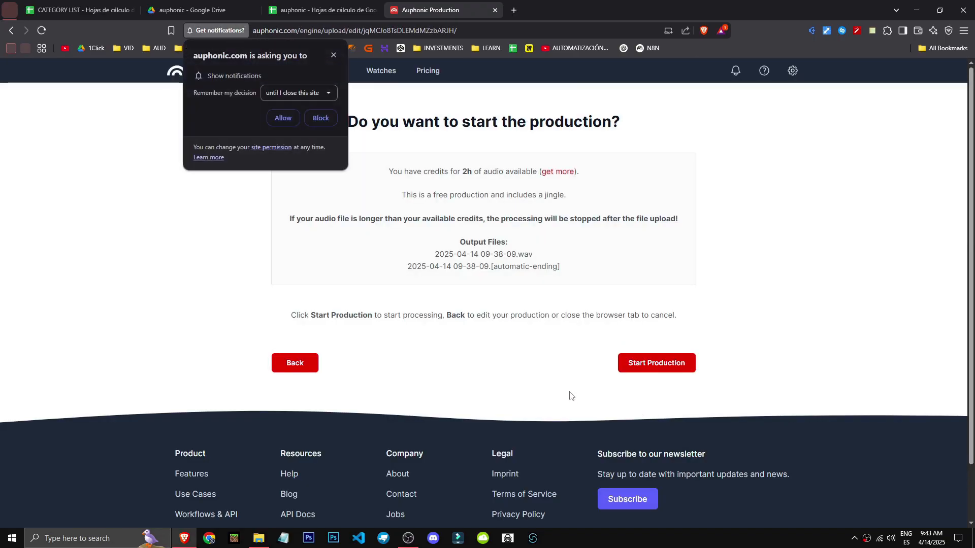
{"action": "left_click", "coordinate": [657, 361]}
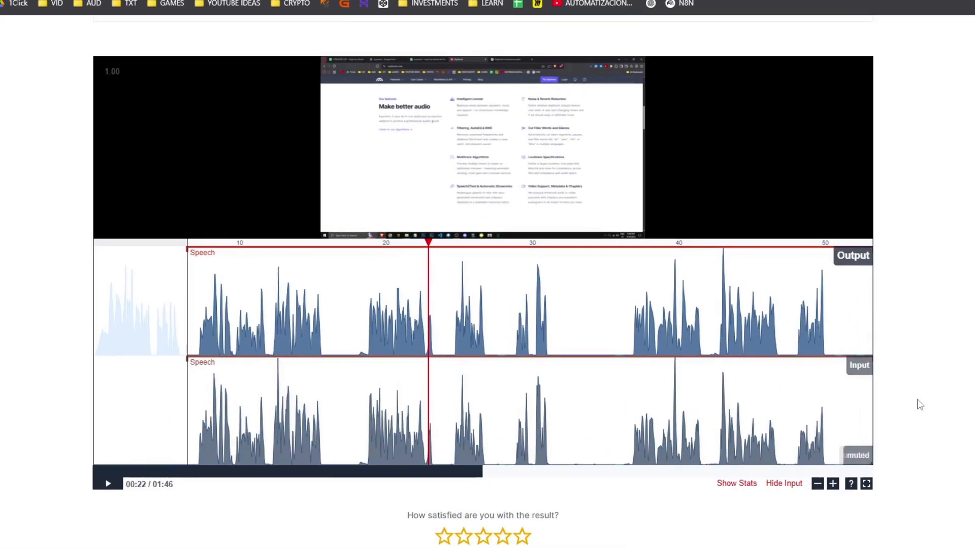
Examine the production's result page, including the output and input waveforms and the audio and video result files.
{"action": "scroll", "coordinate": [918, 400], "scroll_direction": "up", "scroll_amount": 4}
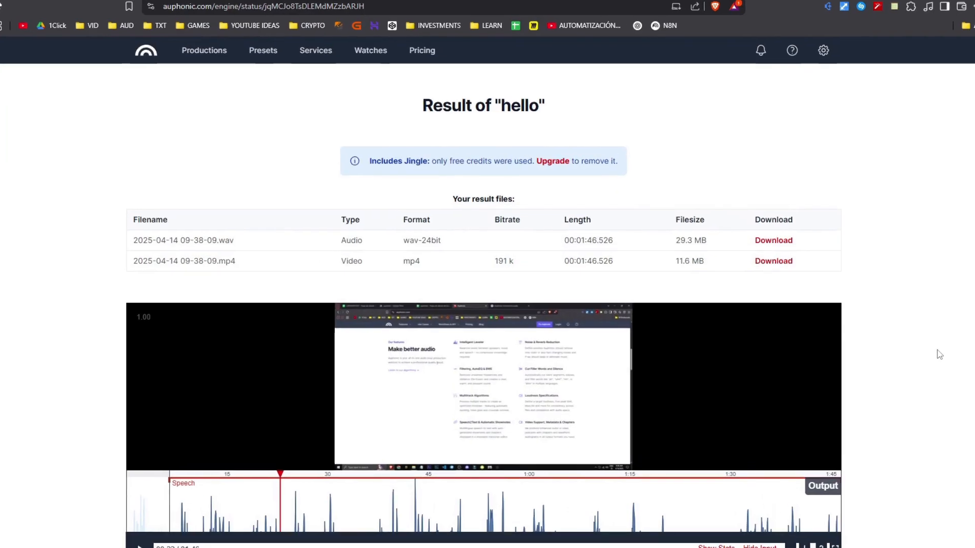
{"action": "scroll", "coordinate": [935, 352], "scroll_direction": "down", "scroll_amount": 10}
{"action": "scroll", "coordinate": [963, 398], "scroll_direction": "down", "scroll_amount": 1}
{"action": "scroll", "coordinate": [962, 391], "scroll_direction": "up", "scroll_amount": 9}
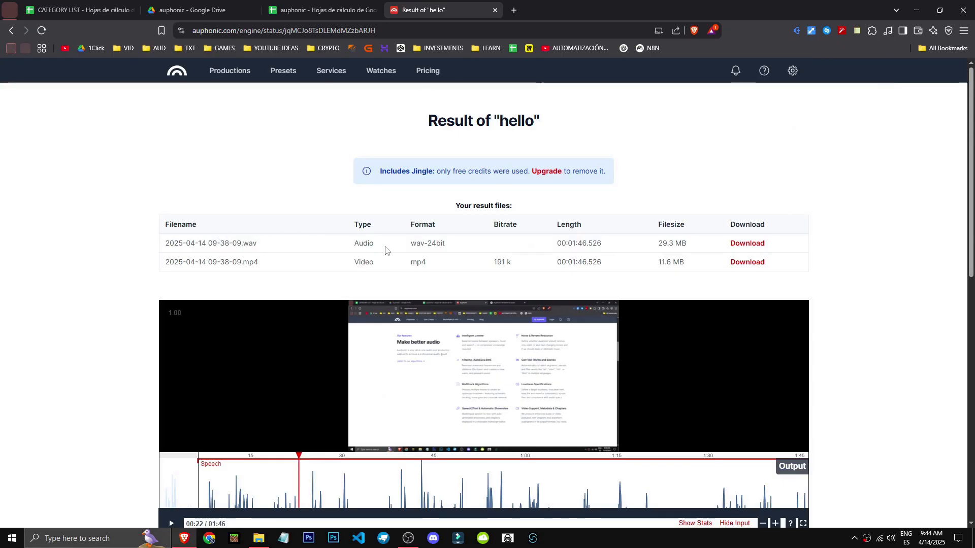
{"action": "double_click", "coordinate": [364, 243]}
{"action": "double_click", "coordinate": [363, 262]}
{"action": "left_click", "coordinate": [750, 244]}
{"action": "mouse_move", "coordinate": [259, 538]}
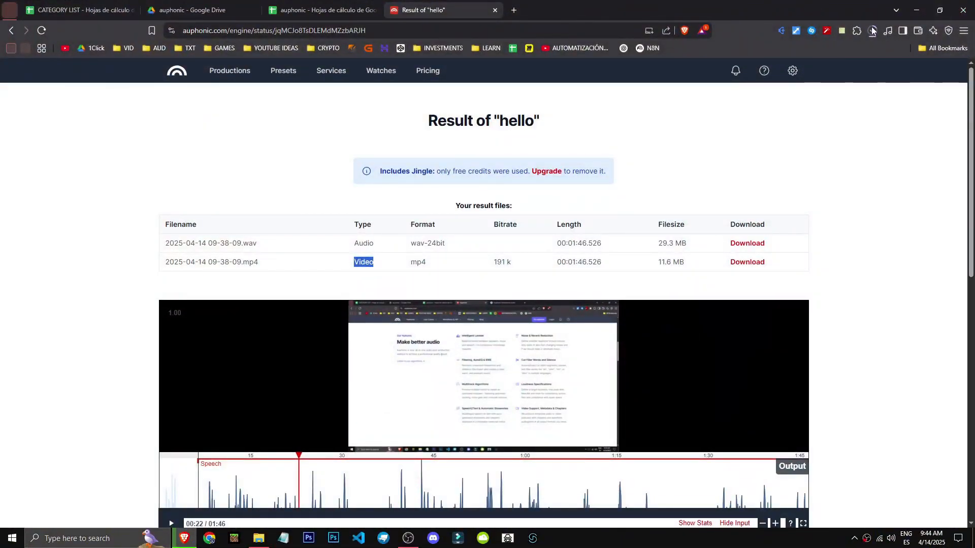
{"action": "left_click", "coordinate": [911, 7]}
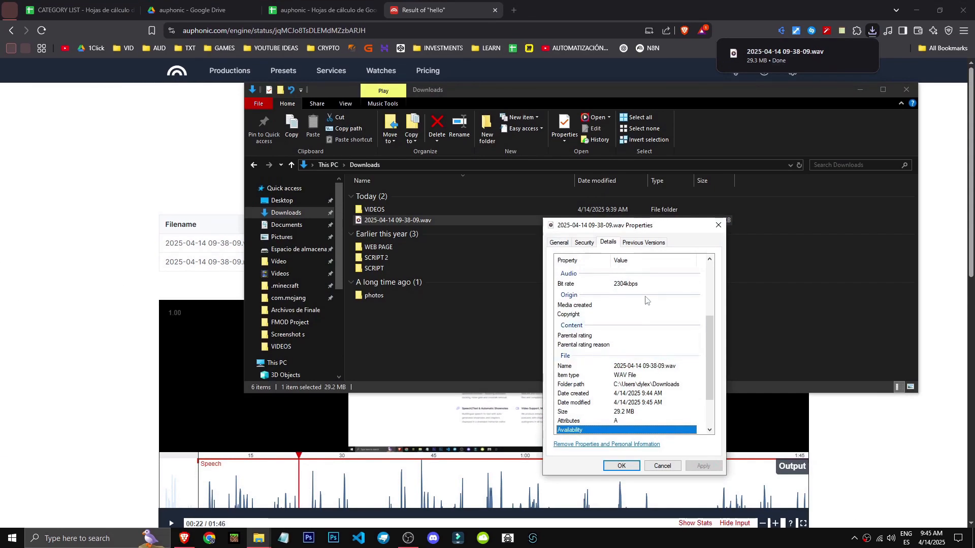
Reopen the properties of the downloaded WAV file and examine its title, rating and contributing artists details.
{"action": "left_click", "coordinate": [718, 225]}
{"action": "right_click", "coordinate": [442, 222]}
{"action": "left_click", "coordinate": [485, 497]}
{"action": "left_click", "coordinate": [507, 243]}
{"action": "left_click", "coordinate": [531, 350]}
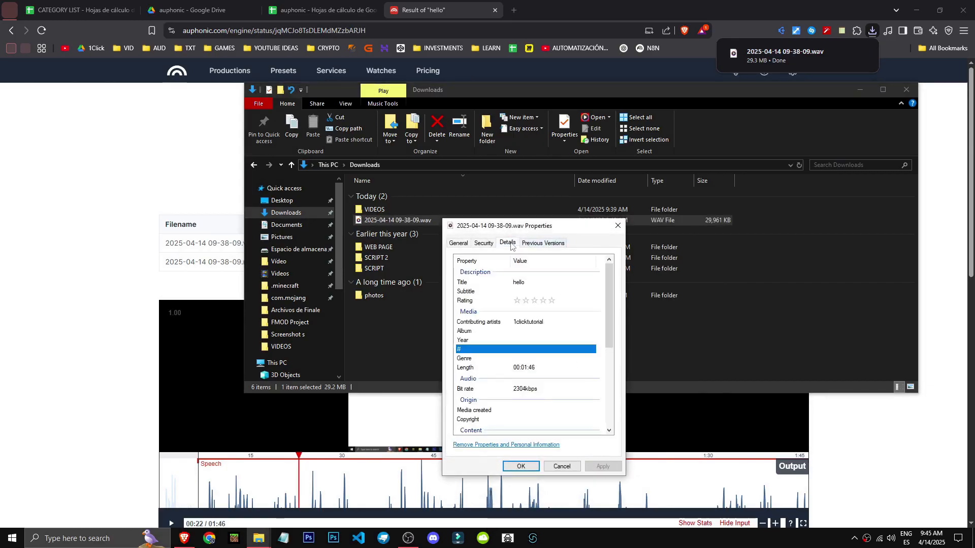
{"action": "left_click", "coordinate": [504, 283]}
{"action": "left_click", "coordinate": [525, 301]}
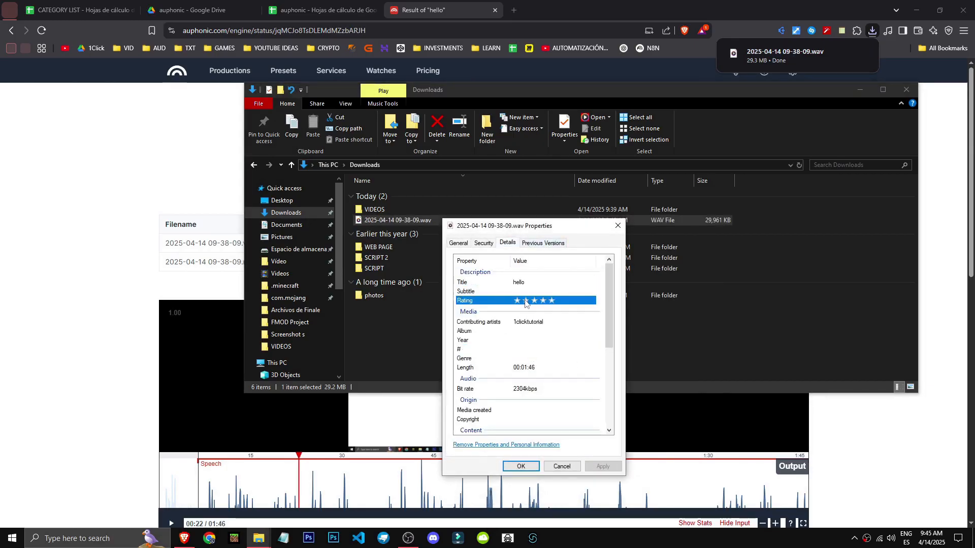
{"action": "left_click", "coordinate": [528, 323]}
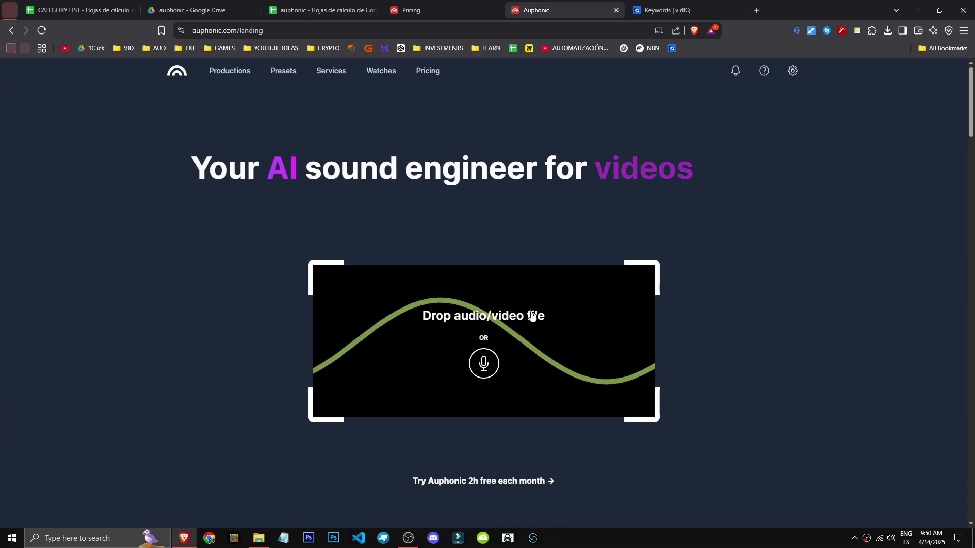
{"action": "left_click", "coordinate": [531, 316]}
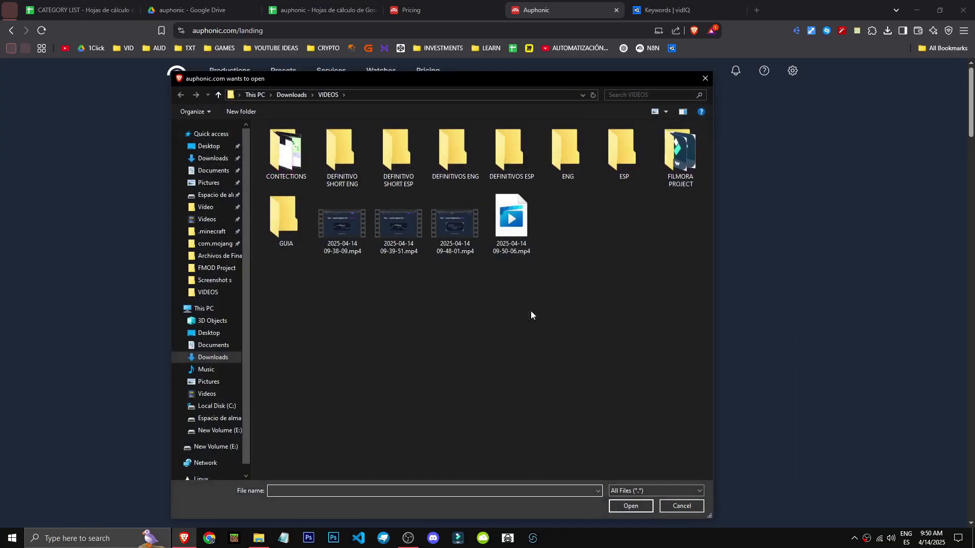
{"action": "double_click", "coordinate": [452, 238]}
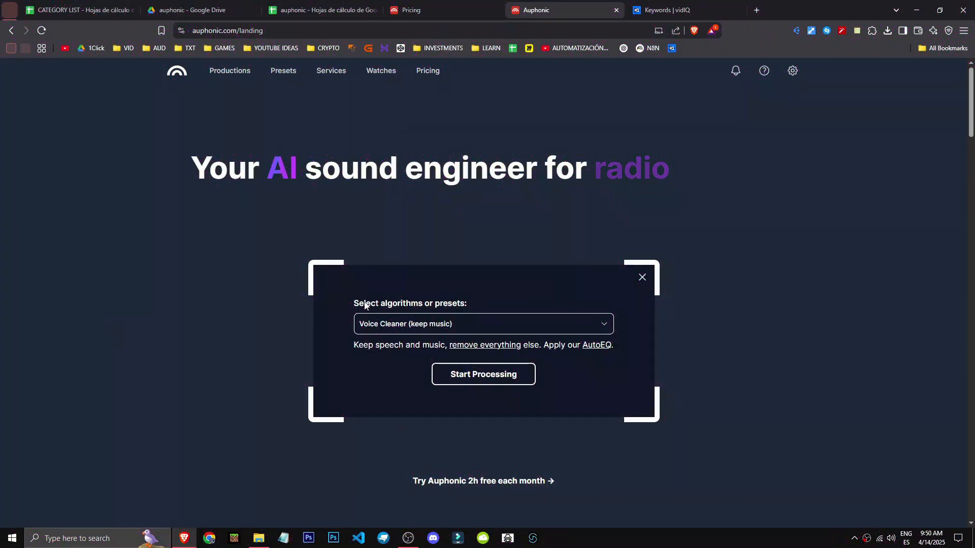
{"action": "left_click_drag", "start_coordinate": [364, 304], "coordinate": [468, 302]}
{"action": "left_click", "coordinate": [371, 325]}
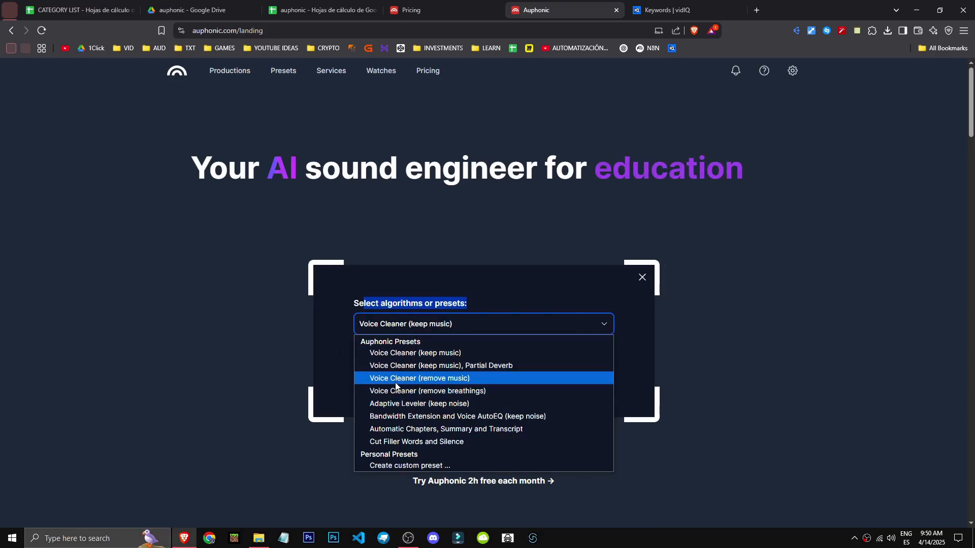
{"action": "left_click", "coordinate": [522, 227]}
{"action": "left_click", "coordinate": [413, 326]}
{"action": "left_click", "coordinate": [536, 249]}
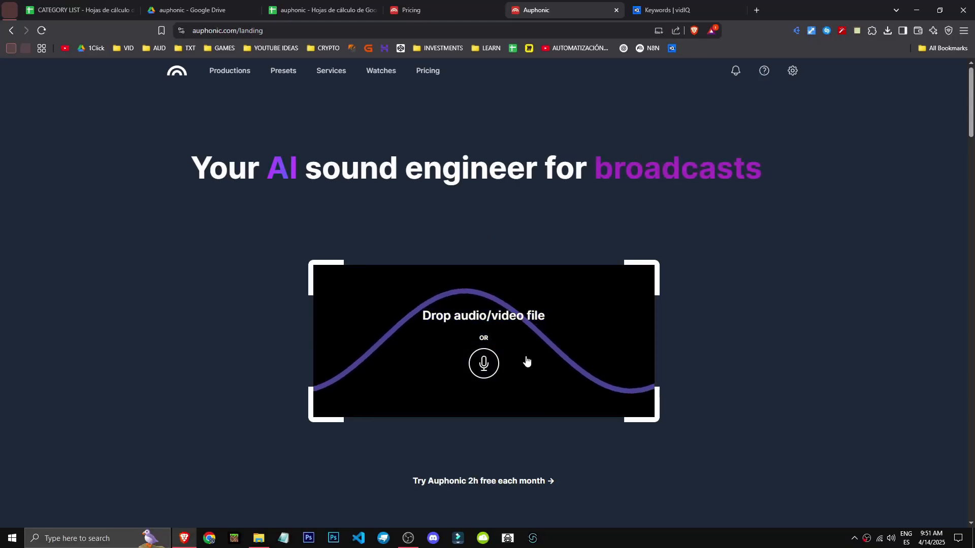
{"action": "left_click", "coordinate": [526, 361]}
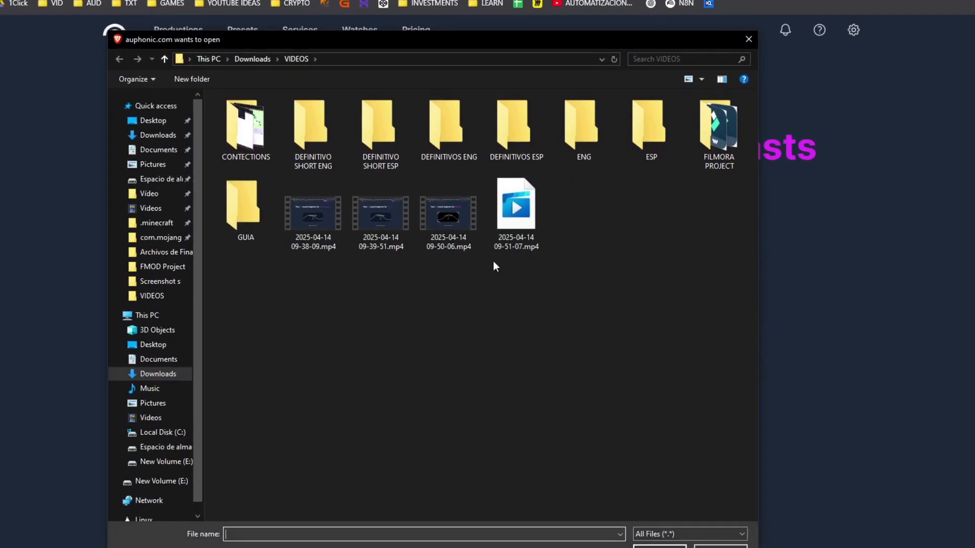
{"action": "double_click", "coordinate": [464, 221]}
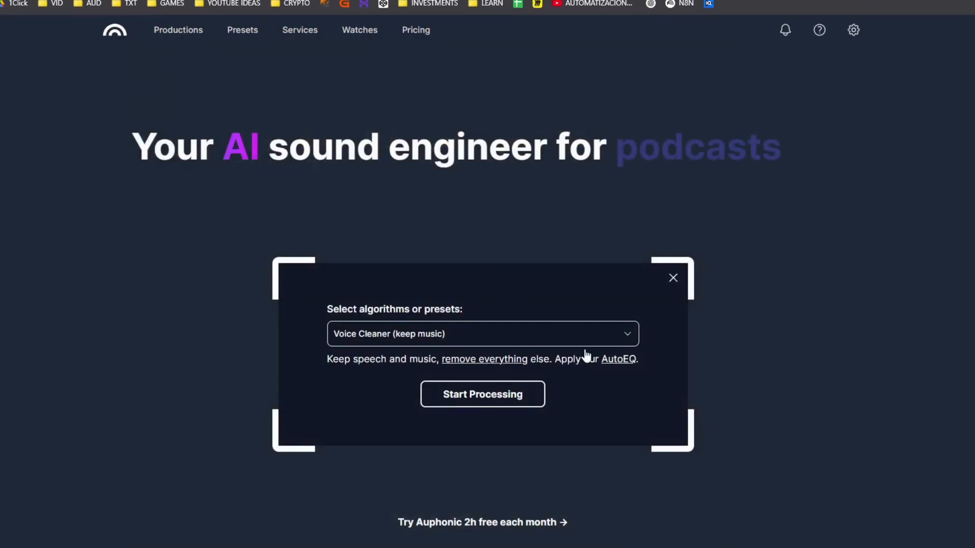
{"action": "left_click", "coordinate": [530, 340]}
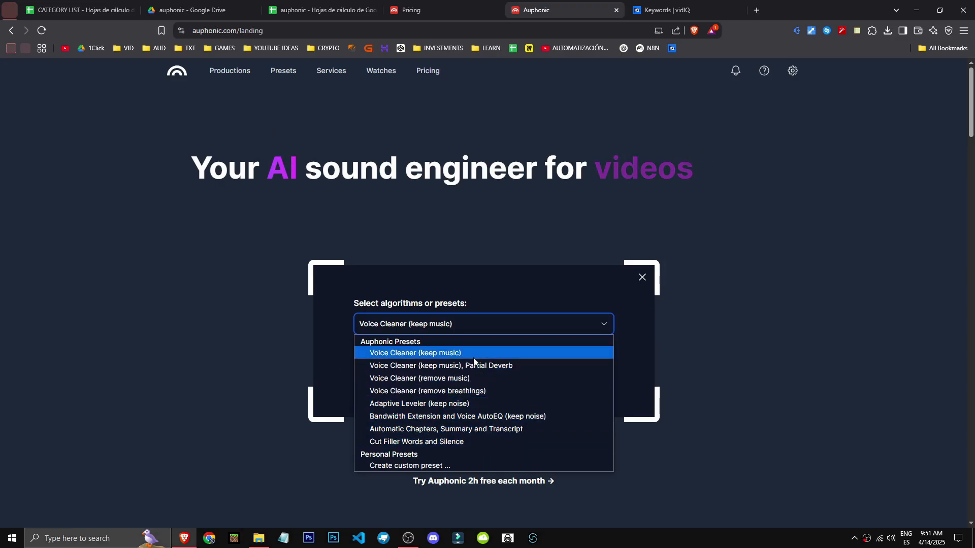
{"action": "left_click", "coordinate": [466, 392]}
{"action": "left_click", "coordinate": [476, 382]}
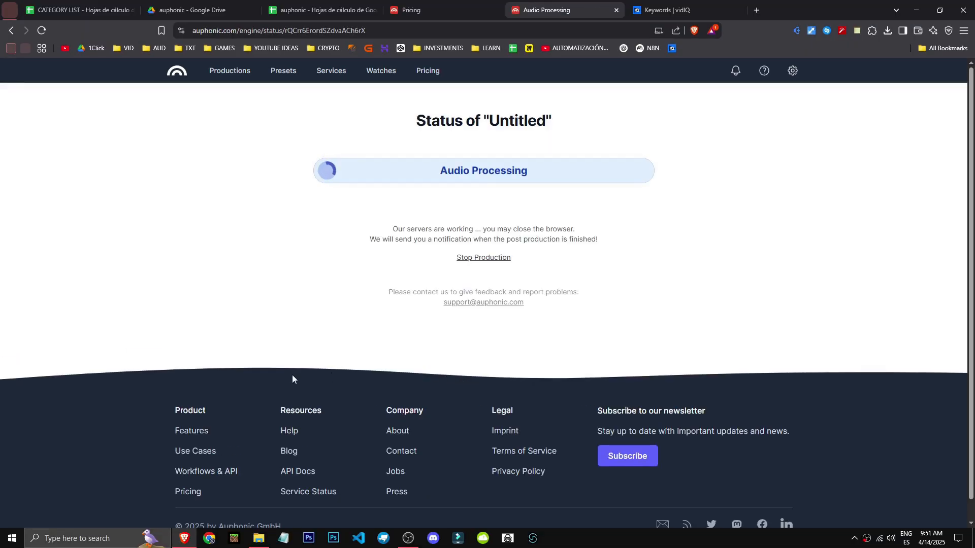
Follow the processing status and examine the result page with its output and input waveforms.
{"action": "scroll", "coordinate": [114, 390], "scroll_direction": "down", "scroll_amount": 1}
{"action": "scroll", "coordinate": [150, 437], "scroll_direction": "up", "scroll_amount": 1}
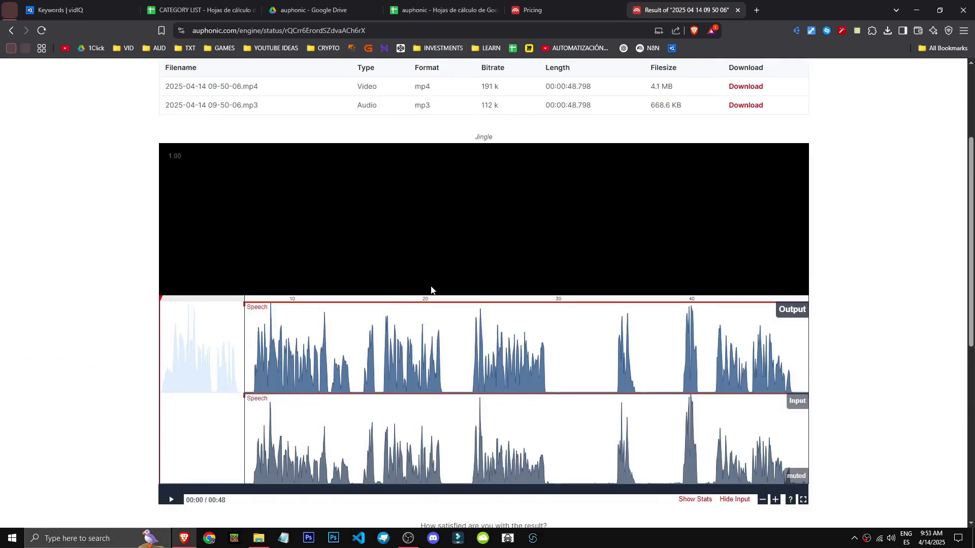
{"action": "scroll", "coordinate": [806, 355], "scroll_direction": "down", "scroll_amount": 6}
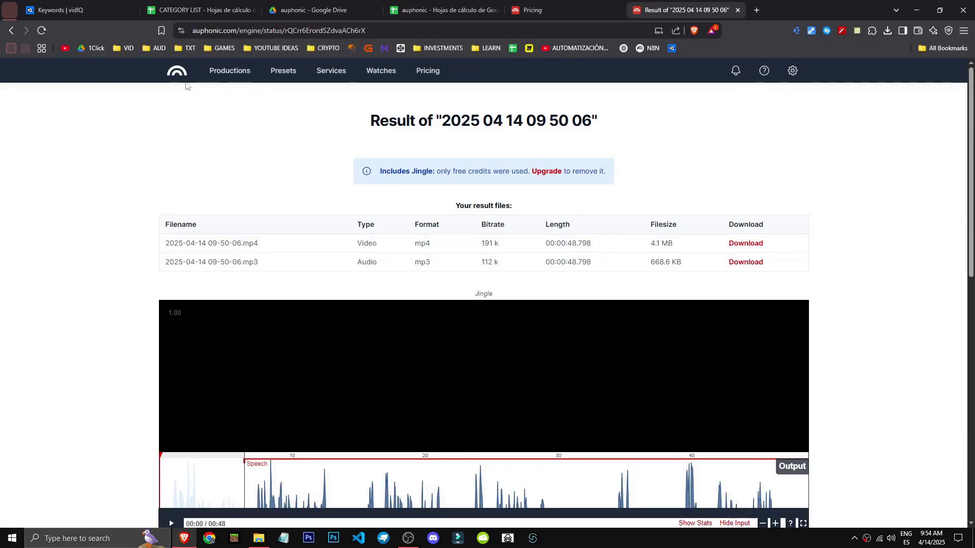
{"action": "left_click", "coordinate": [179, 72]}
{"action": "left_click", "coordinate": [518, 315]}
{"action": "double_click", "coordinate": [402, 226]}
{"action": "left_click", "coordinate": [452, 324]}
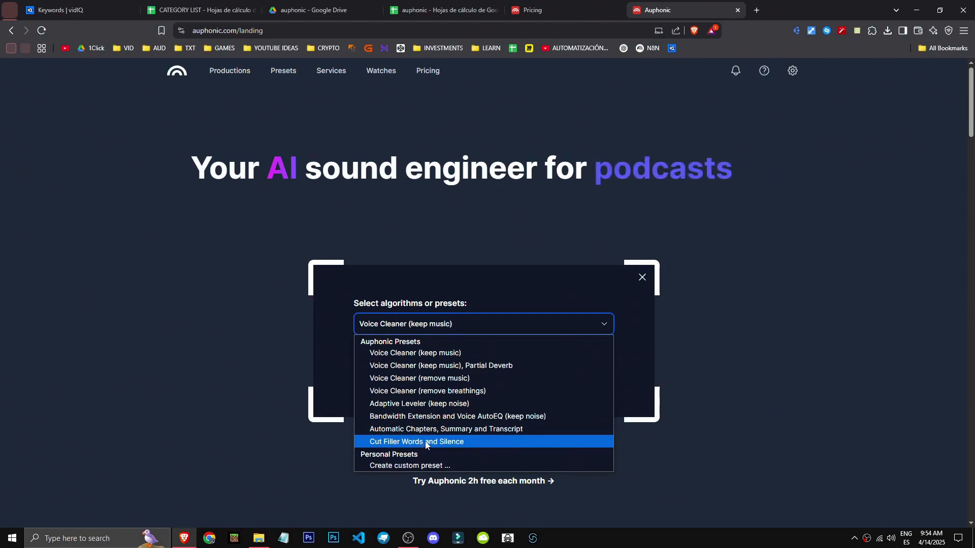
{"action": "left_click", "coordinate": [426, 442]}
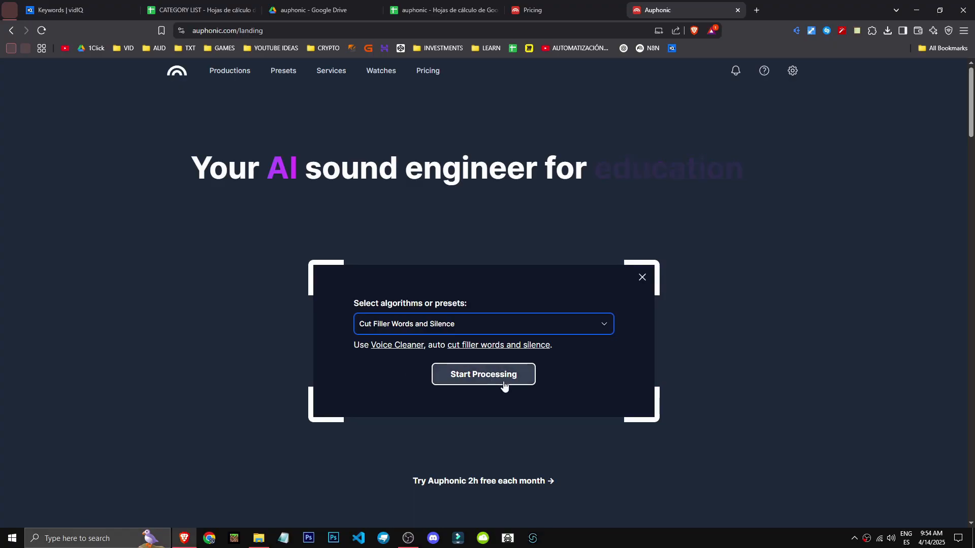
Review the preset list including the custom preset option, keep Cut Filler Words and Silence, and start processing.
{"action": "left_click", "coordinate": [542, 328]}
{"action": "left_click", "coordinate": [544, 330]}
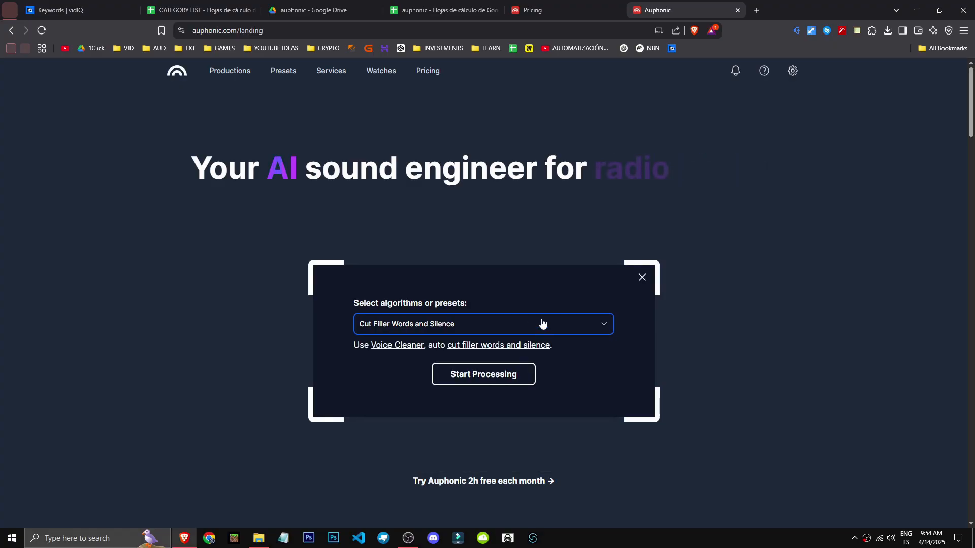
{"action": "left_click", "coordinate": [542, 324]}
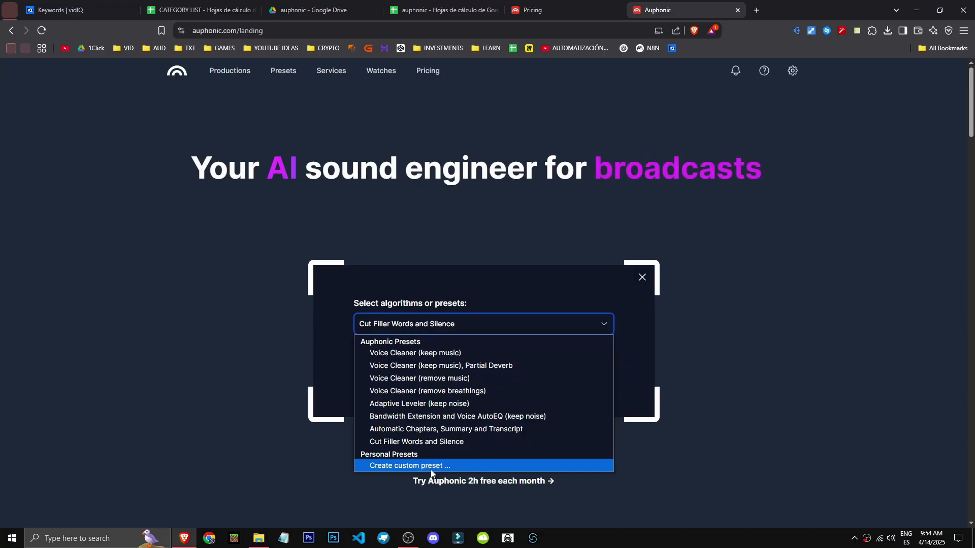
{"action": "left_click", "coordinate": [447, 441]}
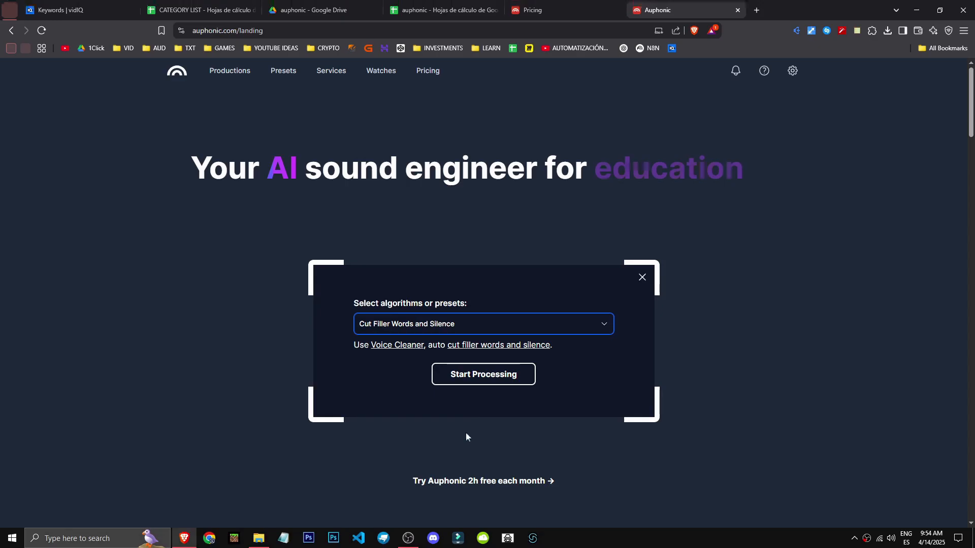
{"action": "left_click", "coordinate": [470, 378]}
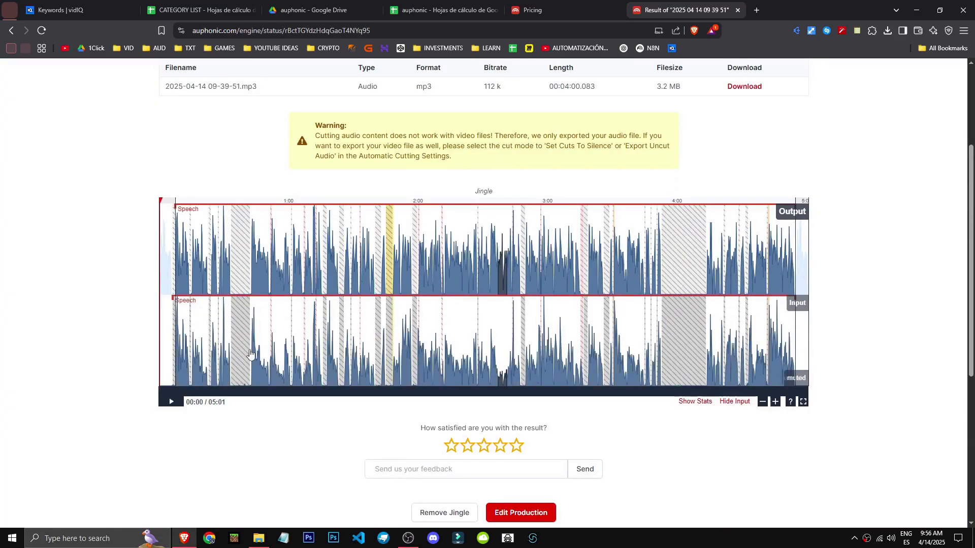
Open the microphone recorder on the landing page and dismiss the browser's microphone permission request.
{"action": "scroll", "coordinate": [550, 324], "scroll_direction": "up", "scroll_amount": 2}
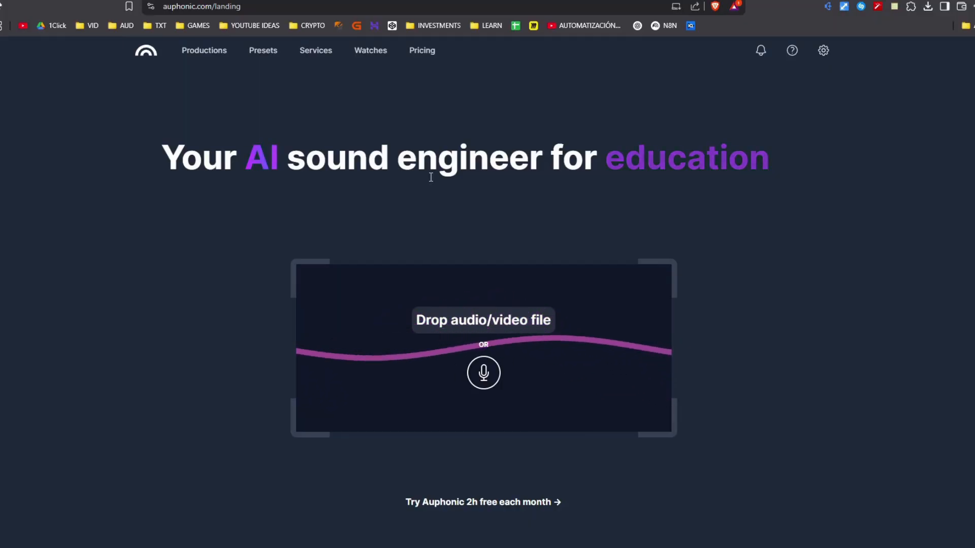
{"action": "left_click", "coordinate": [483, 373]}
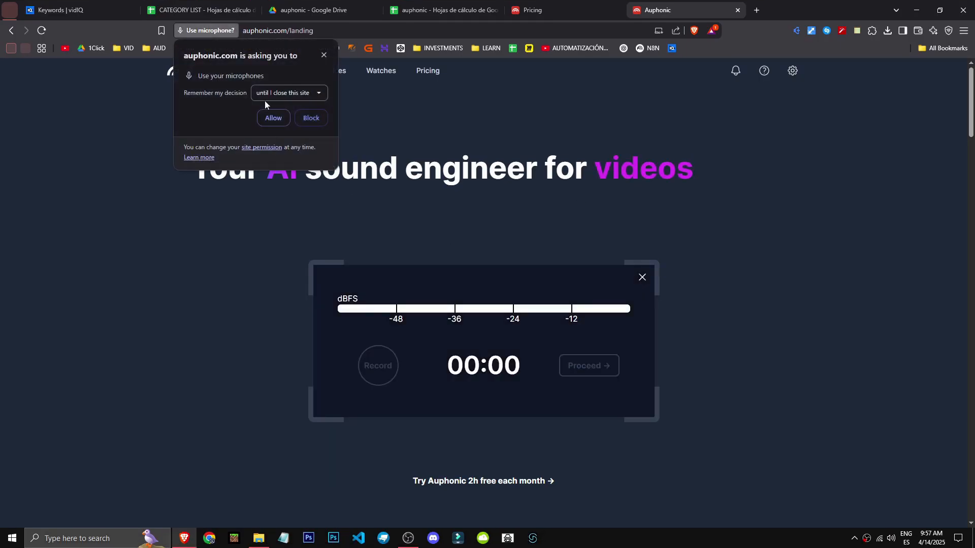
{"action": "left_click", "coordinate": [326, 57]}
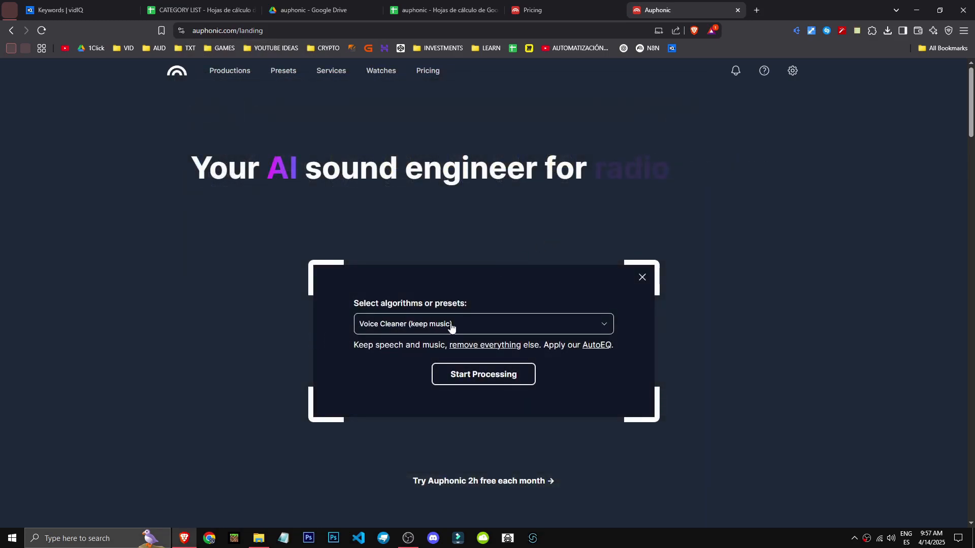
Select the Automatic Chapters, Summary and Transcript preset for the loaded file and check its availability note.
{"action": "left_click", "coordinate": [450, 325]}
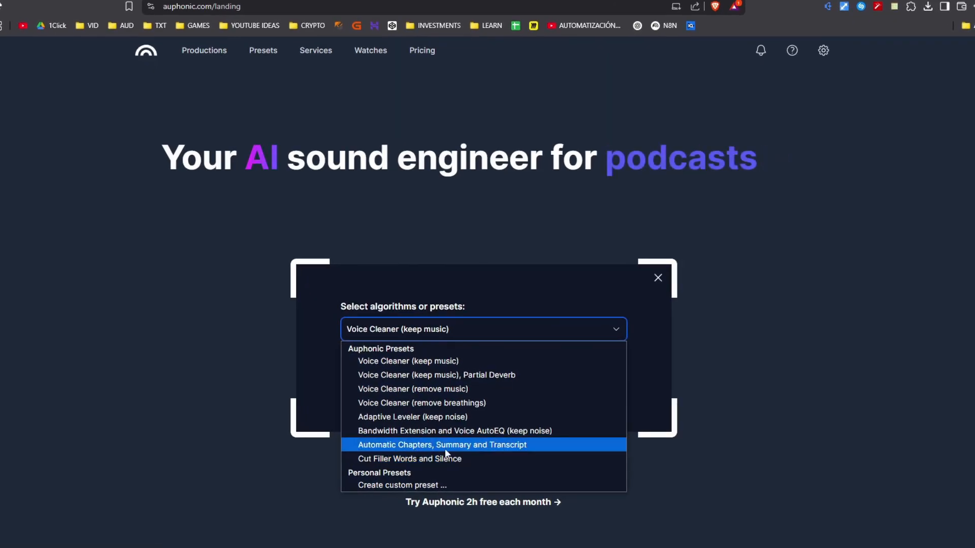
{"action": "left_click", "coordinate": [444, 449]}
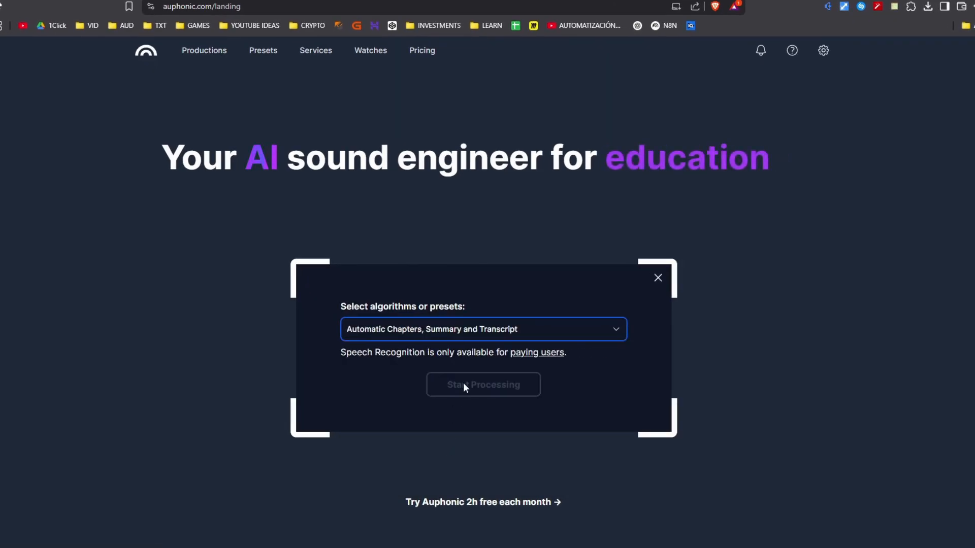
{"action": "left_click_drag", "start_coordinate": [340, 353], "coordinate": [430, 356]}
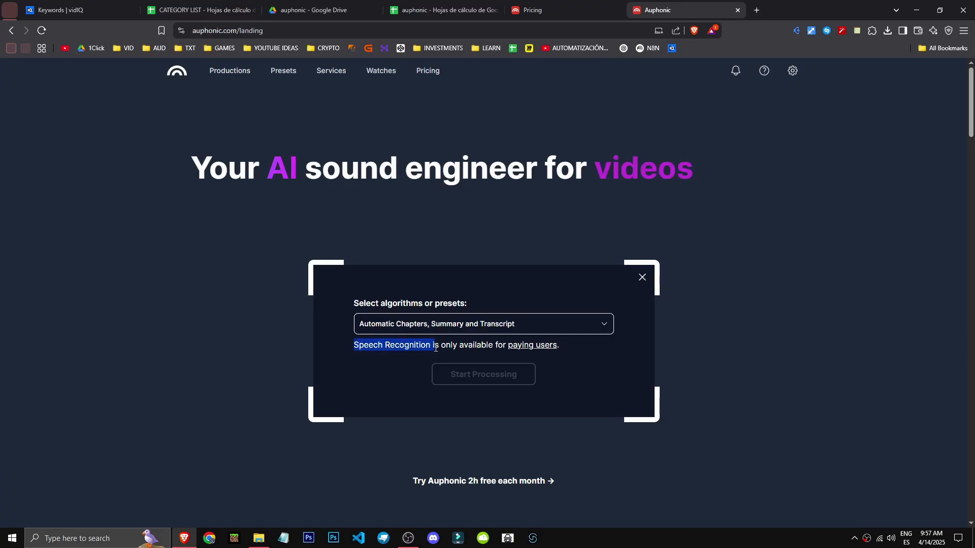
{"action": "left_click", "coordinate": [435, 348]}
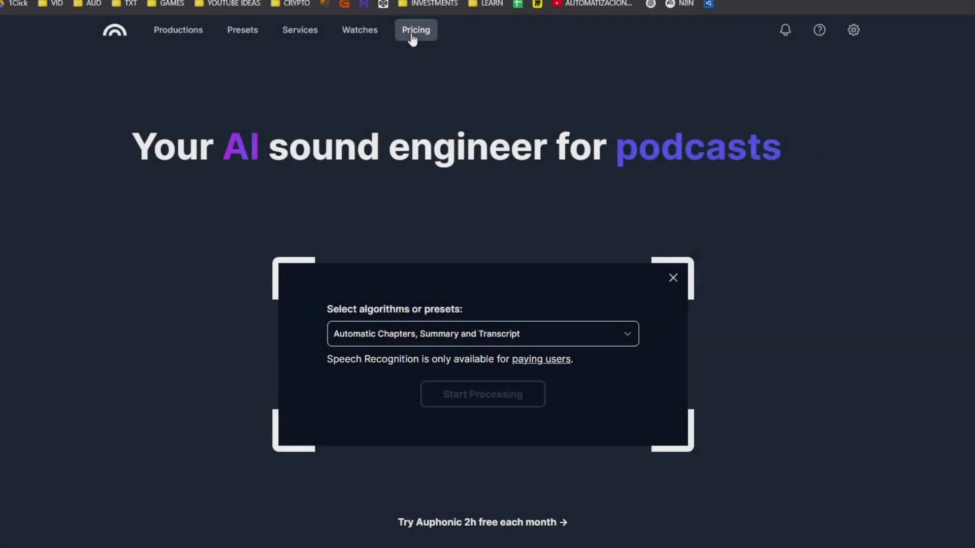
Open the Pricing page and examine what the Auphonic Free plan offers.
{"action": "left_click", "coordinate": [413, 31]}
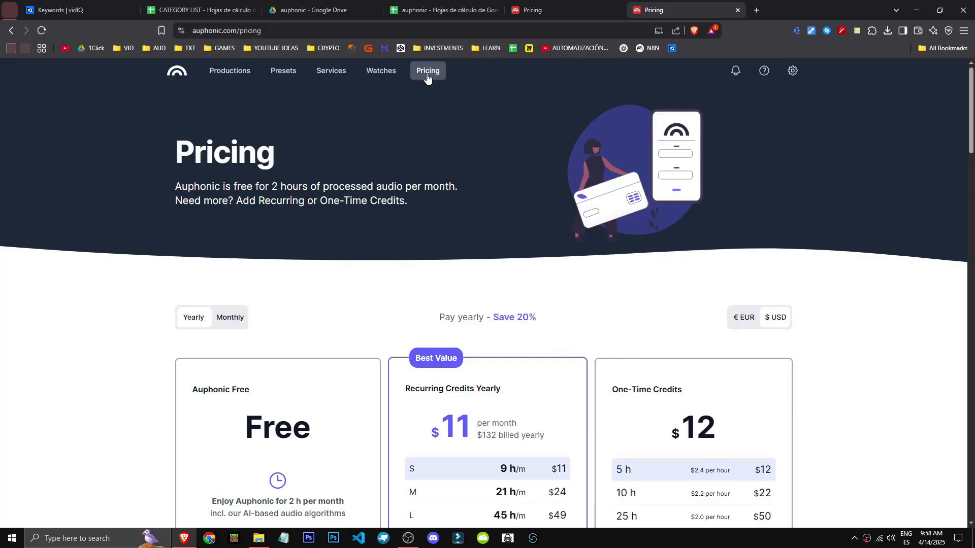
{"action": "scroll", "coordinate": [460, 135], "scroll_direction": "down", "scroll_amount": 4}
{"action": "left_click_drag", "start_coordinate": [247, 298], "coordinate": [350, 319]}
{"action": "left_click_drag", "start_coordinate": [245, 227], "coordinate": [311, 237]}
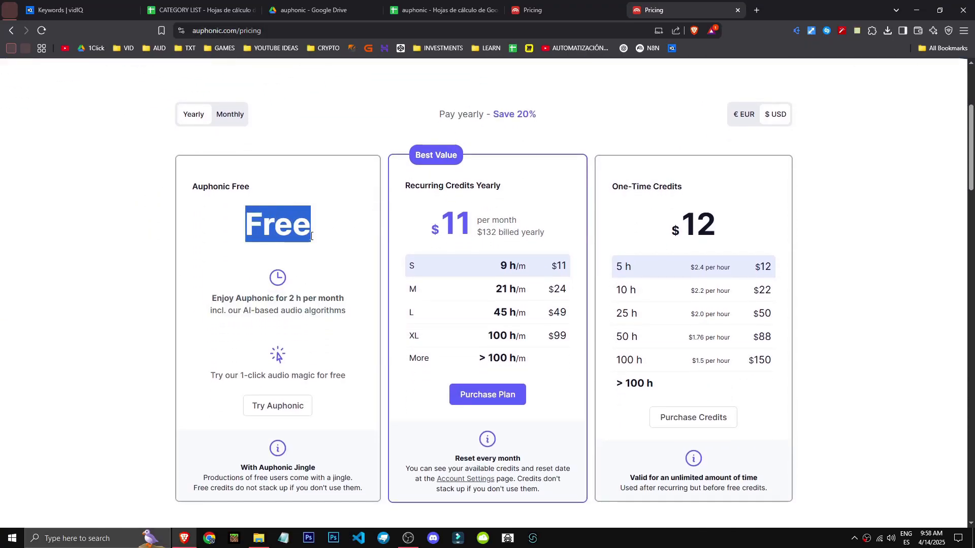
Examine the hour tiers and prices of the Recurring Credits Yearly plan and compare them with One-Time Credits.
{"action": "left_click_drag", "start_coordinate": [416, 186], "coordinate": [453, 187]}
{"action": "left_click", "coordinate": [457, 197]}
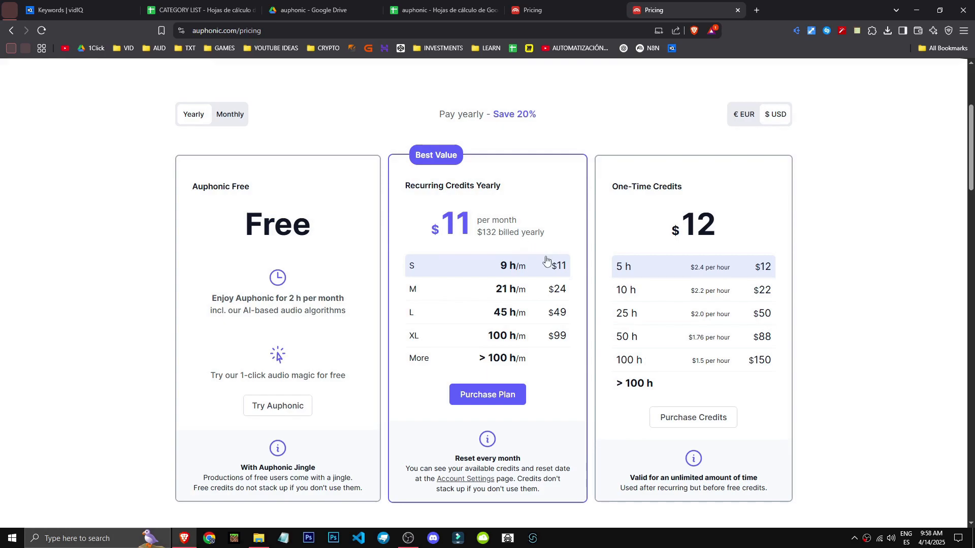
{"action": "left_click_drag", "start_coordinate": [492, 272], "coordinate": [537, 270]}
{"action": "left_click", "coordinate": [791, 270]}
{"action": "left_click_drag", "start_coordinate": [624, 191], "coordinate": [680, 190]}
{"action": "left_click", "coordinate": [680, 191]}
{"action": "left_click_drag", "start_coordinate": [415, 184], "coordinate": [570, 358]}
{"action": "left_click", "coordinate": [582, 390]}
Examine the One-Time Credits price and the notes on VAT and flexible plans below the pricing cards.
{"action": "left_click_drag", "start_coordinate": [609, 187], "coordinate": [732, 220]}
{"action": "left_click", "coordinate": [737, 225]}
{"action": "left_click", "coordinate": [733, 221]}
{"action": "left_click_drag", "start_coordinate": [667, 224], "coordinate": [724, 230]}
{"action": "left_click", "coordinate": [714, 256]}
{"action": "scroll", "coordinate": [688, 415], "scroll_direction": "down", "scroll_amount": 3}
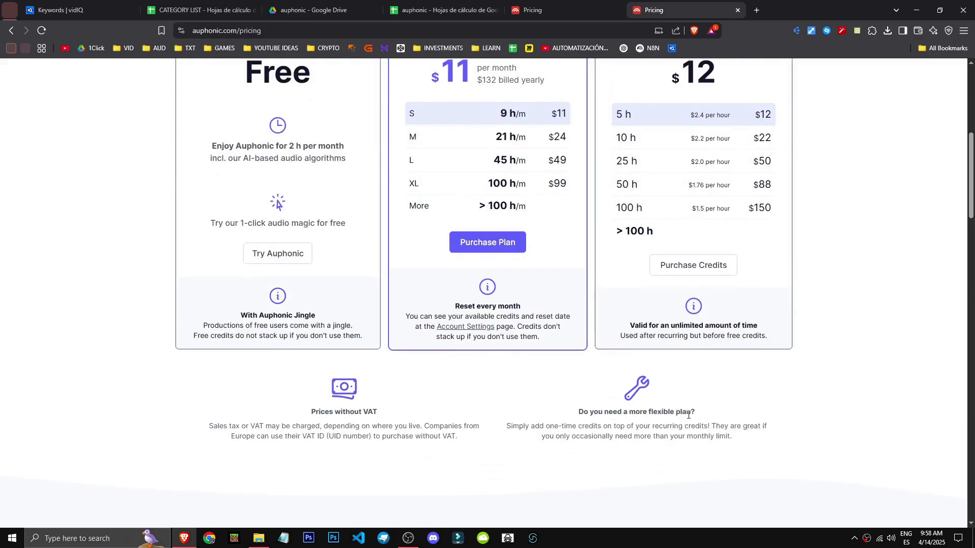
{"action": "scroll", "coordinate": [689, 415], "scroll_direction": "up", "scroll_amount": 7}
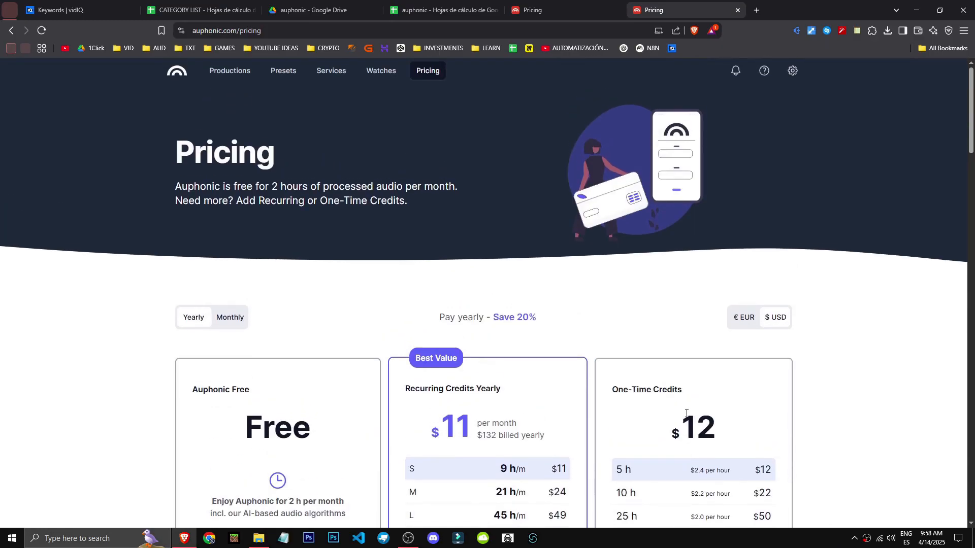